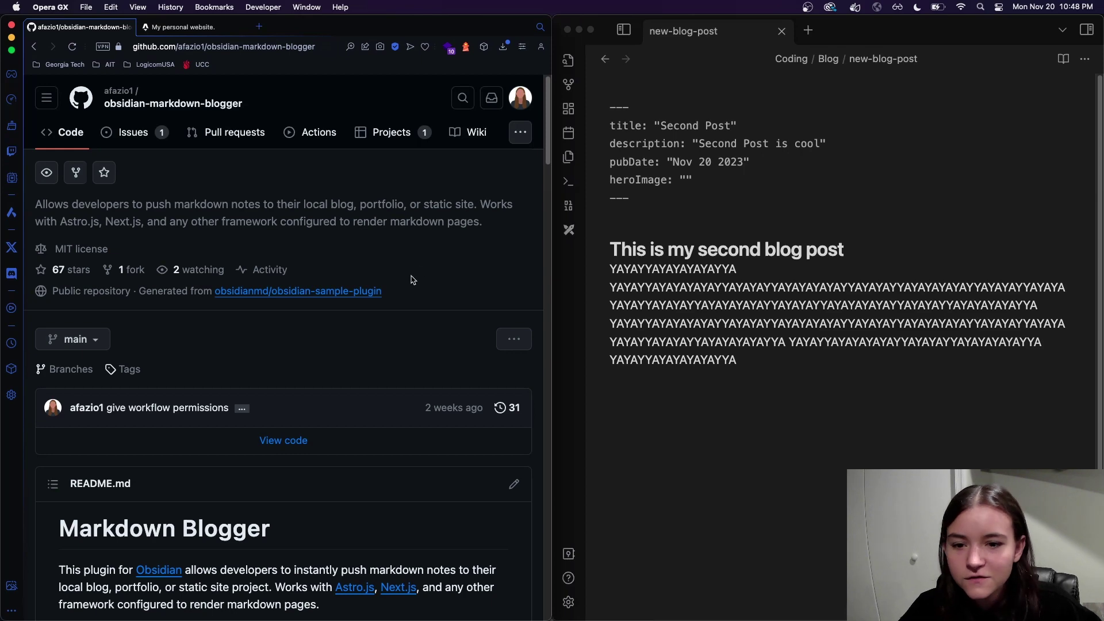
Step: Look over the README of the obsidian-markdown-blogger repository, including its plugin introduction and demo
scroll(289, 280, "down", 1)
scroll(289, 280, "down", 10)
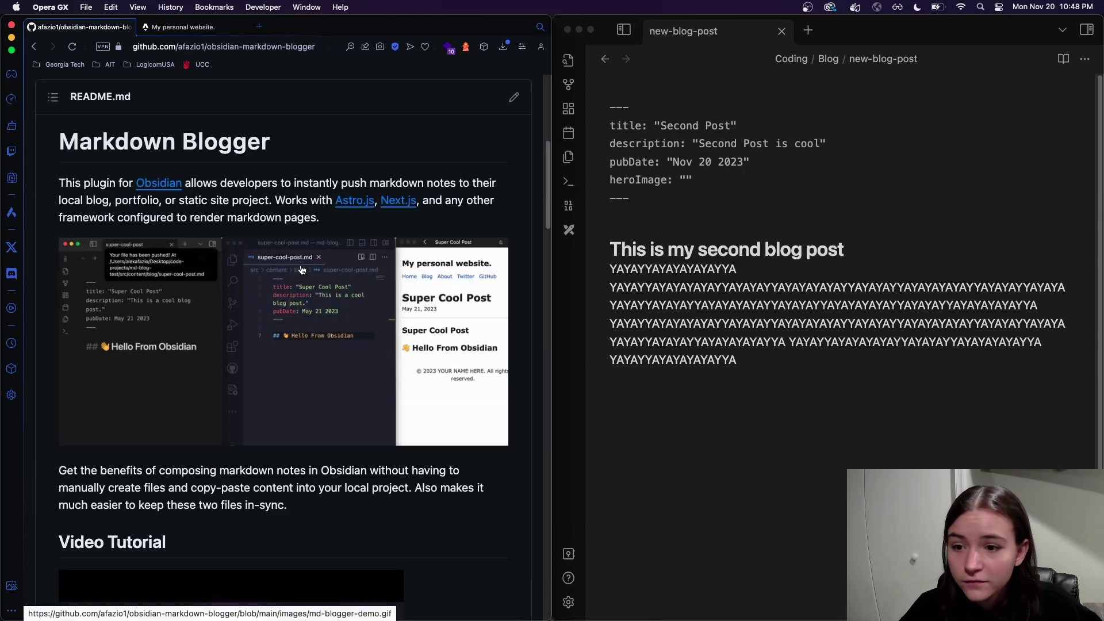
scroll(364, 378, "up", 10)
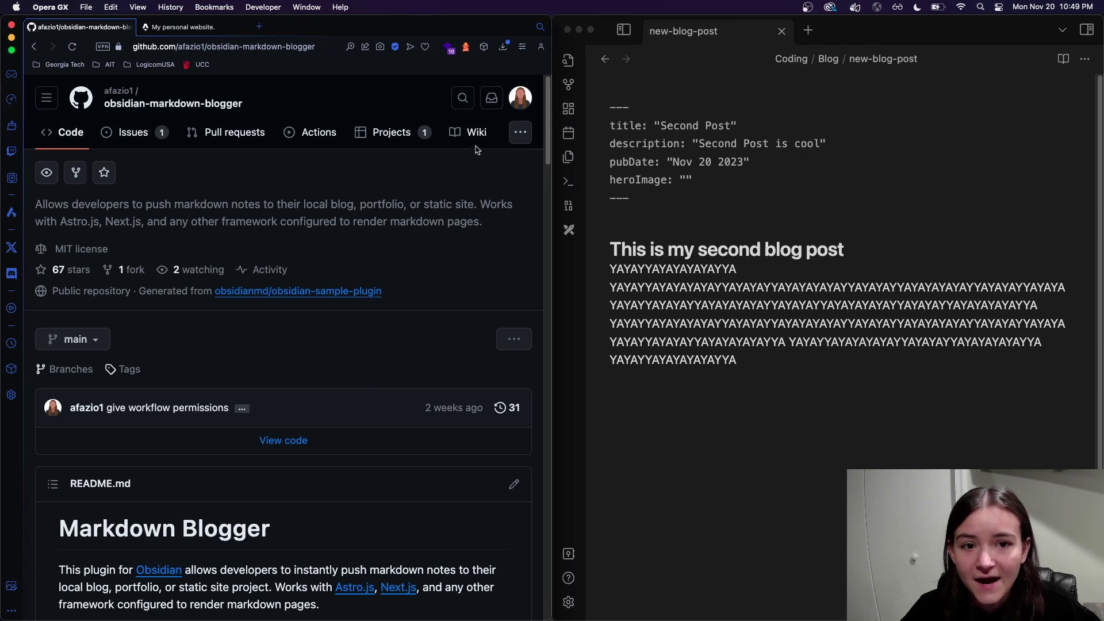
scroll(404, 282, "down", 2)
scroll(404, 280, "down", 6)
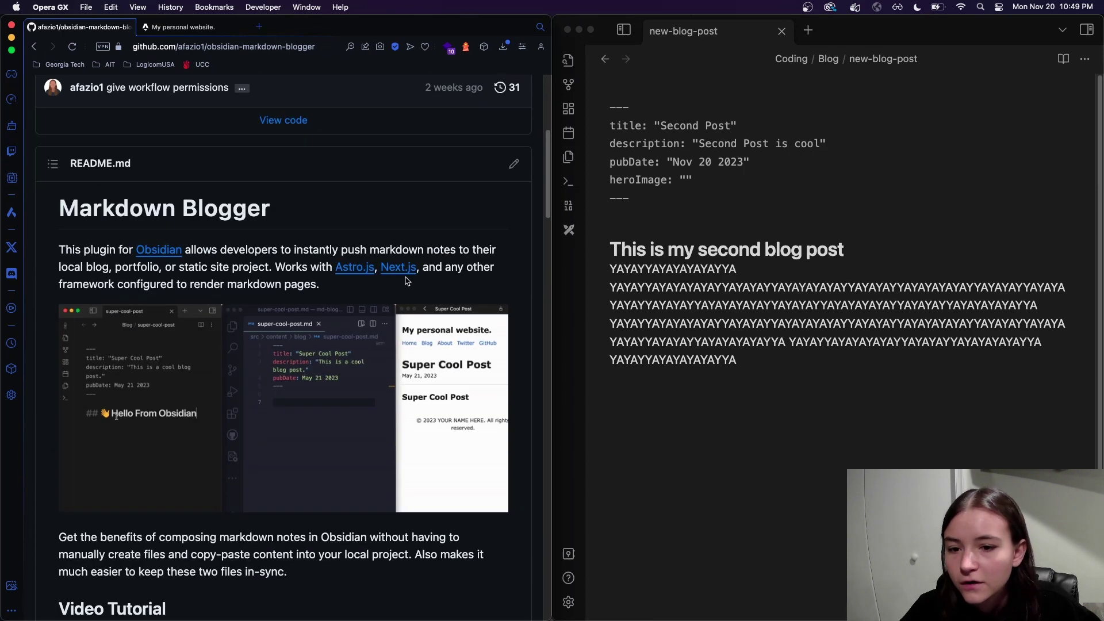
Step: Switch to Obsidian, view the Local Project Folder Path in the Markdown Blogger plugin settings, and close the settings
left_click(901, 108)
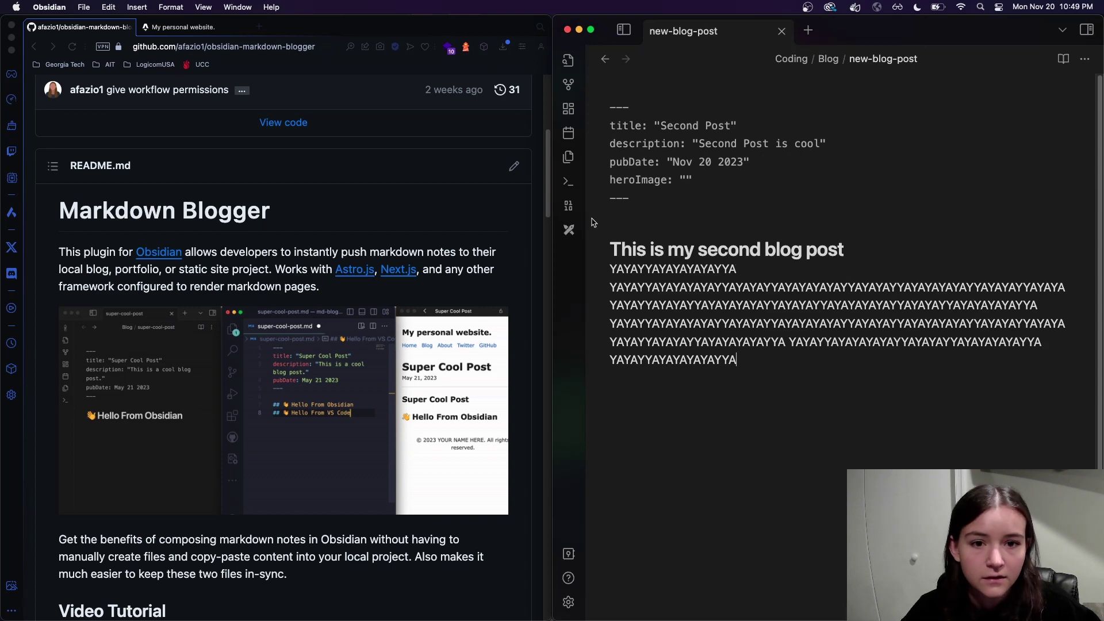
left_click(568, 602)
scroll(621, 144, "down", 3)
left_click(641, 524)
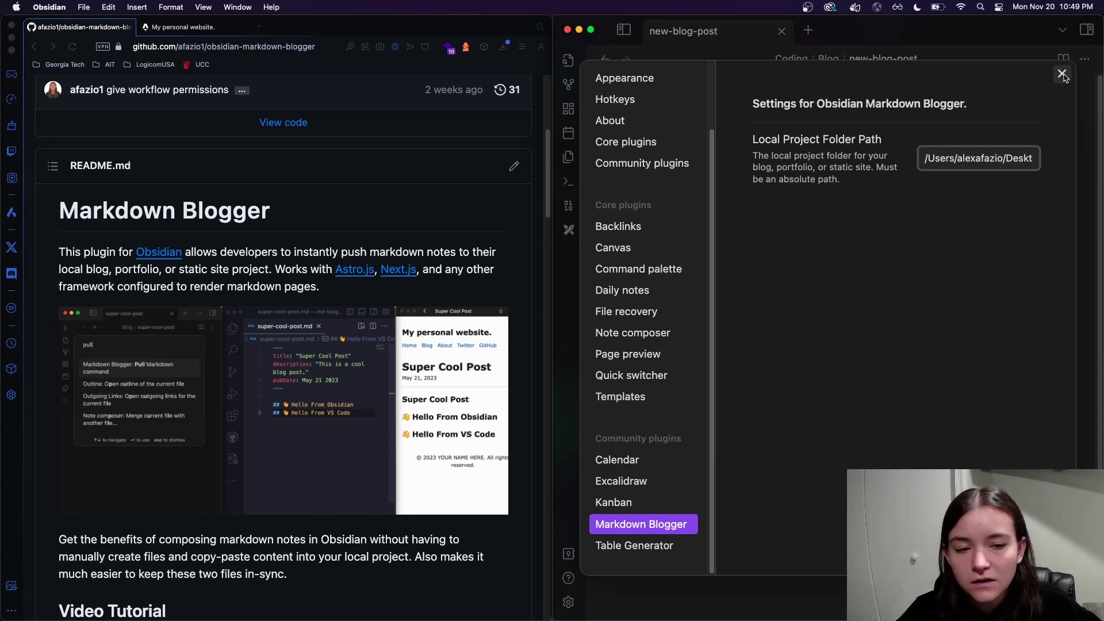
left_click(1062, 74)
left_click(816, 401)
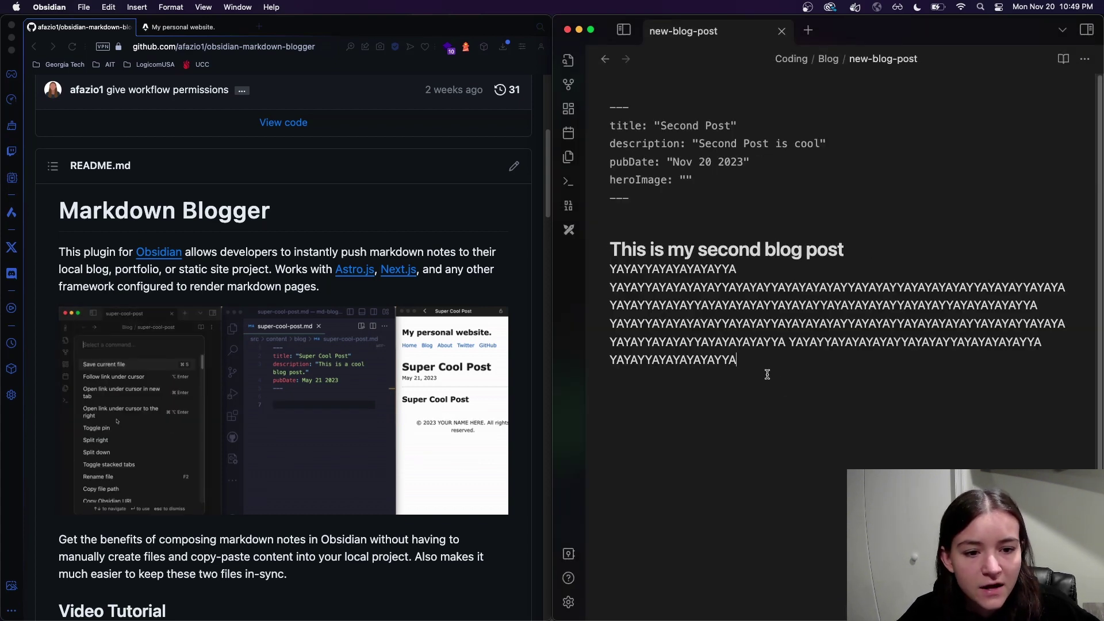
Step: Run the Markdown Blogger command Push to custom path on the new-blog-post note
left_click_drag(767, 374, 712, 227)
left_click(741, 375)
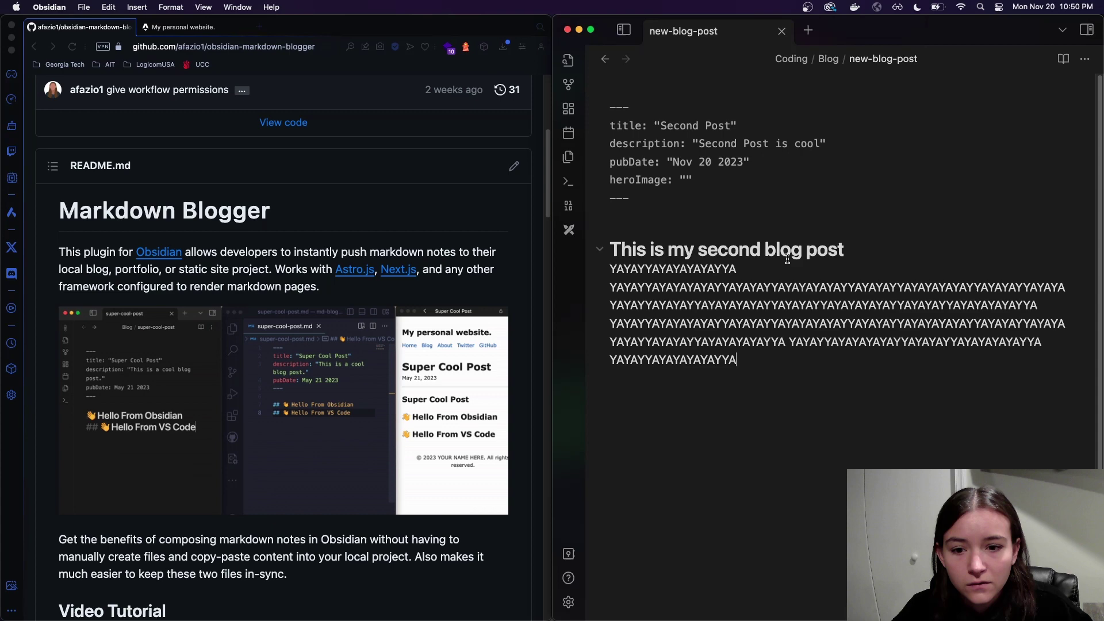
key("Up")
key("super+p")
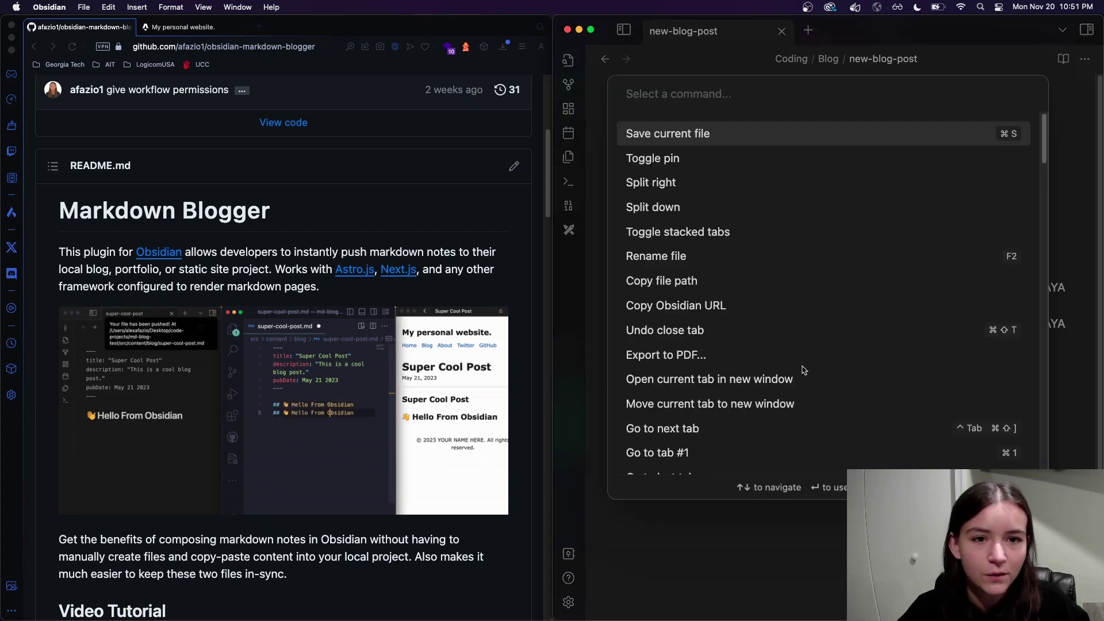
type("push")
key("Down")
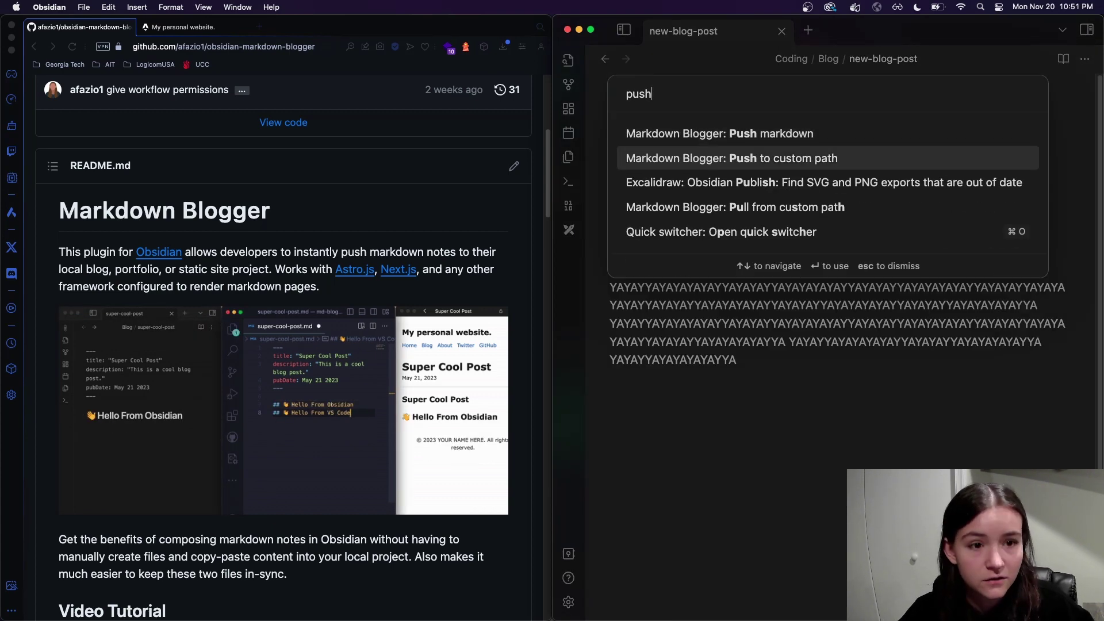
key("Return")
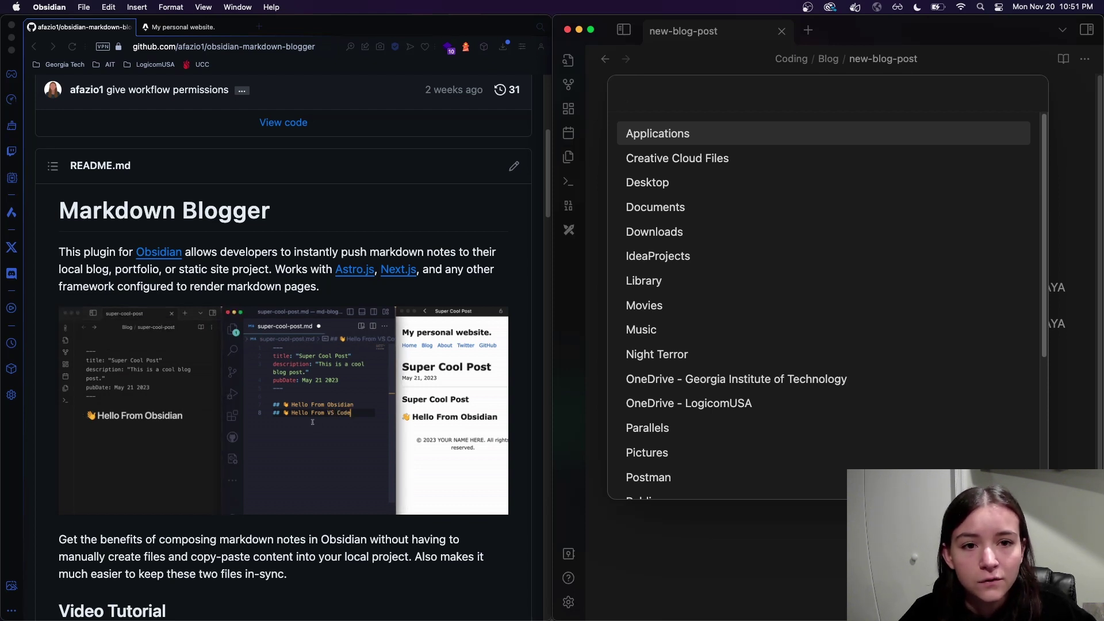
Step: Browse to Desktop/code-projects/md-blog-test/src/content for the push destination
type("desktop")
key("Return")
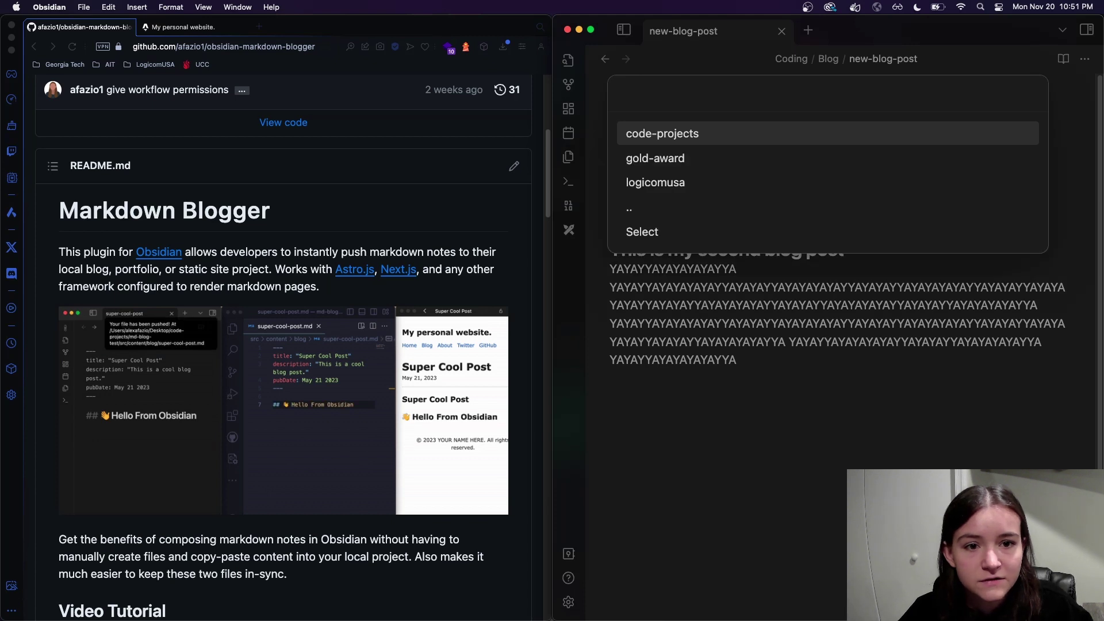
key("Return")
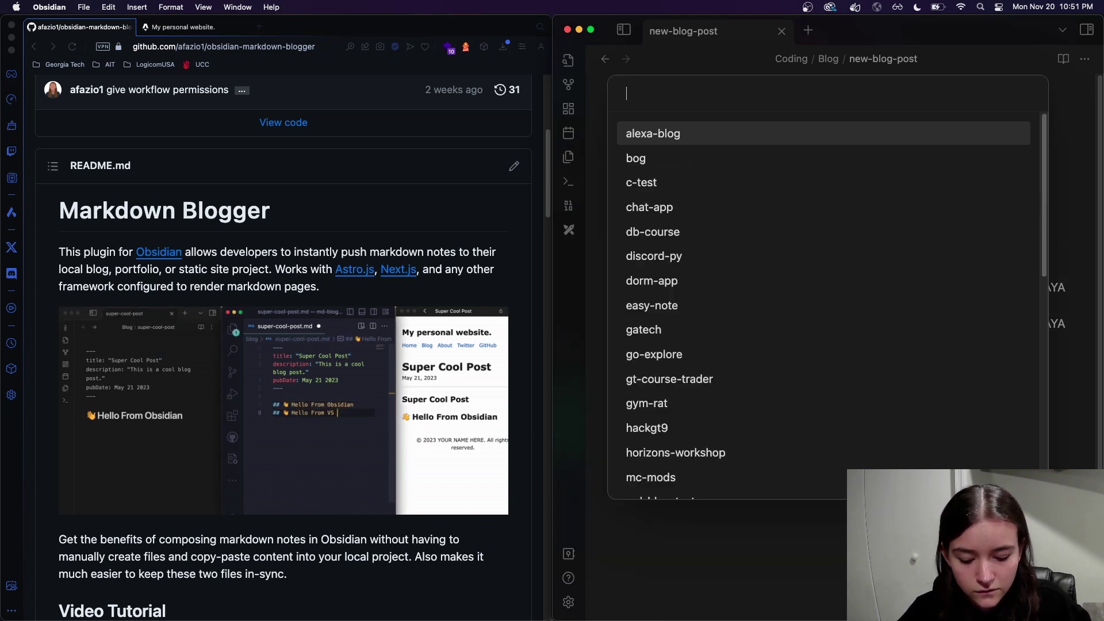
type("md")
key("Return")
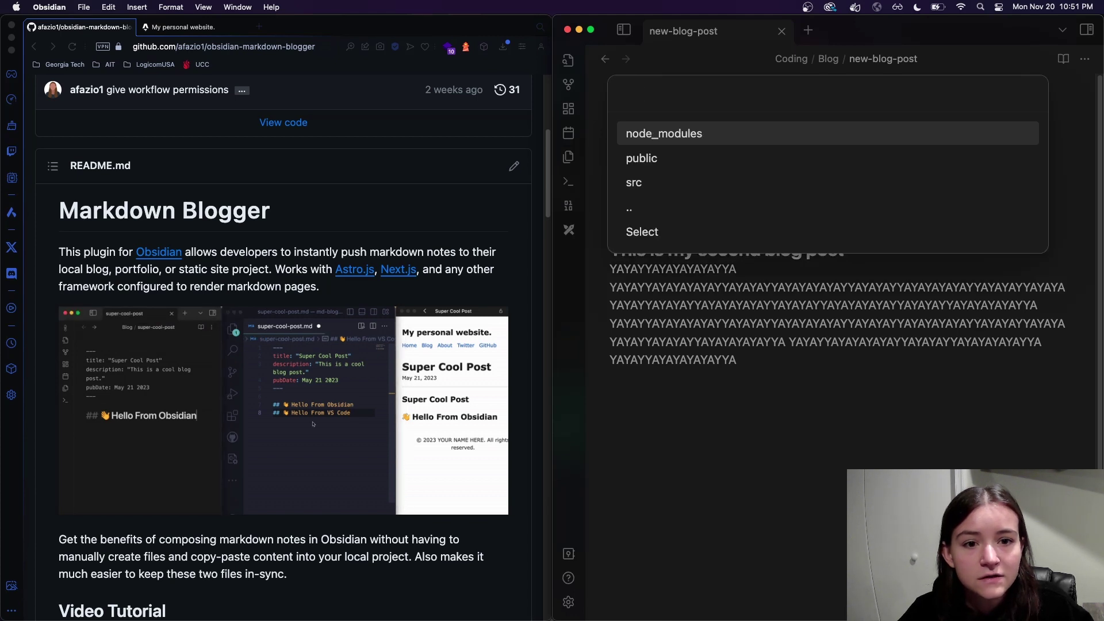
type("s")
key("Return")
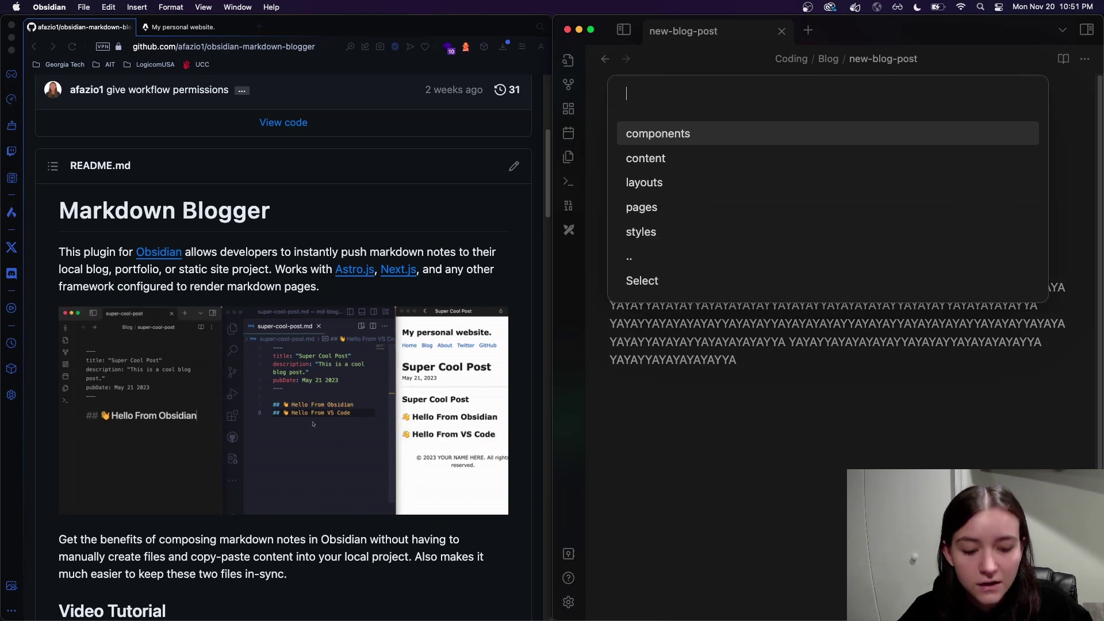
type("conte")
key("Return")
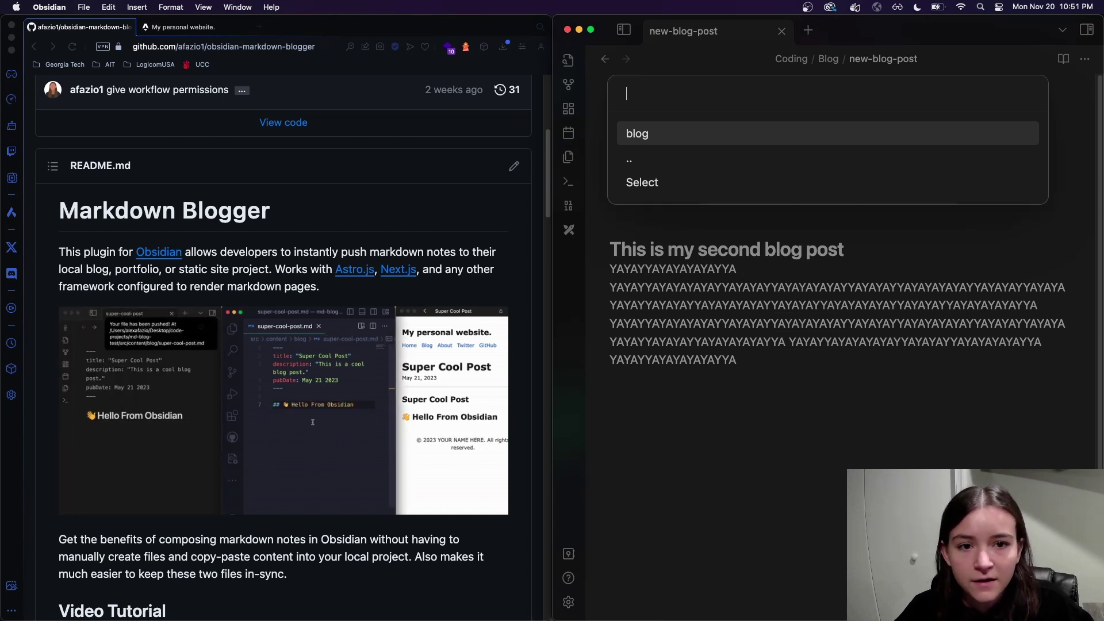
Step: Choose the blog folder inside content as the destination and push the note there
key("Return")
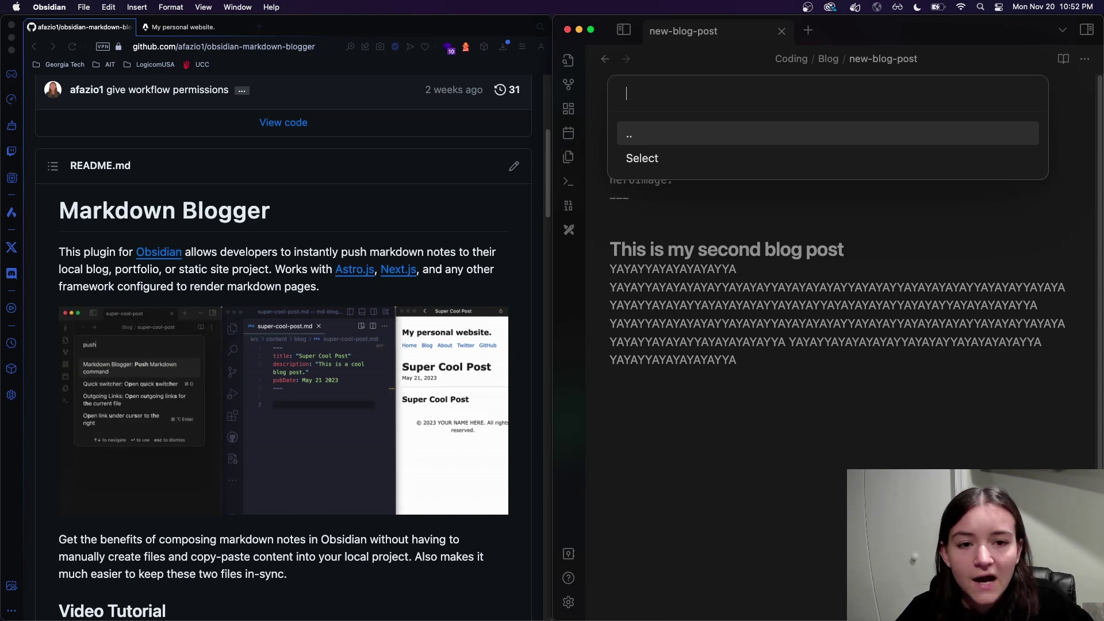
key("Return")
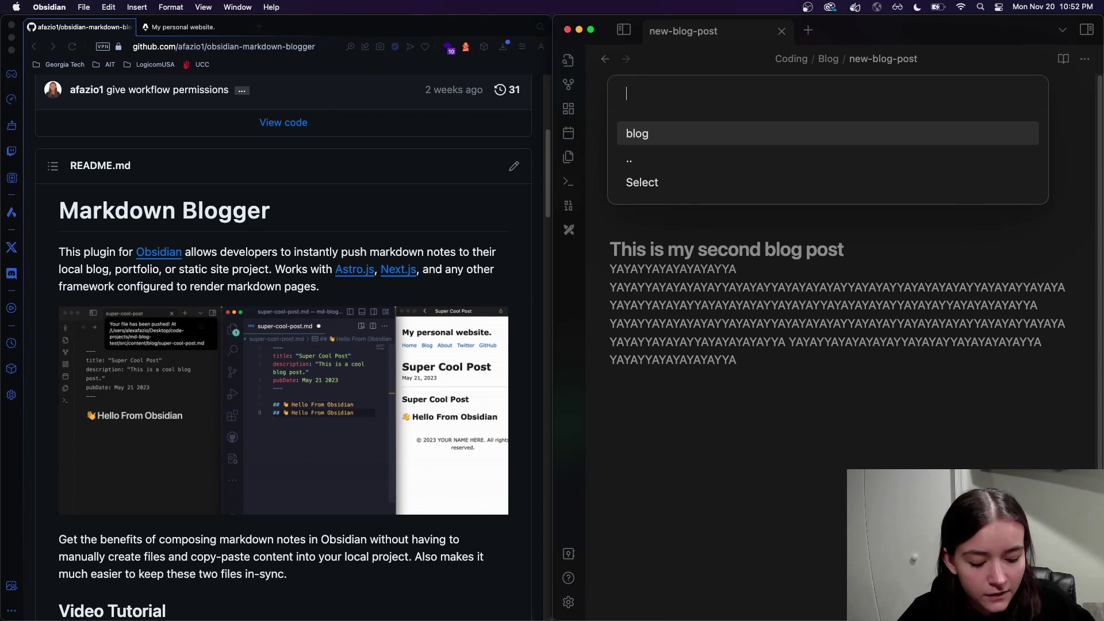
key("Return")
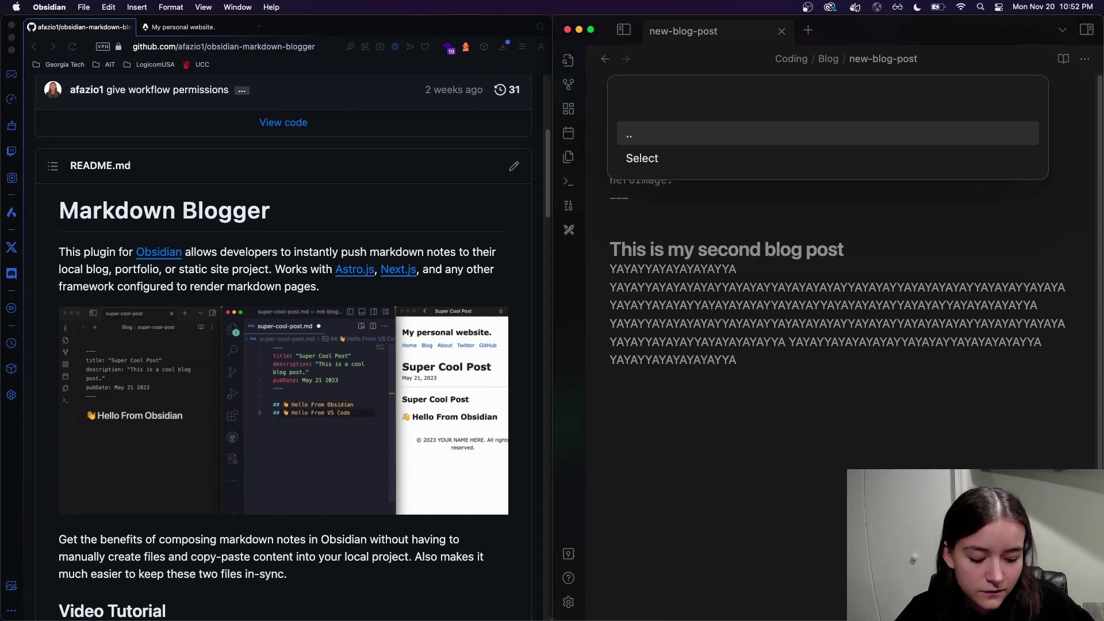
key("Down")
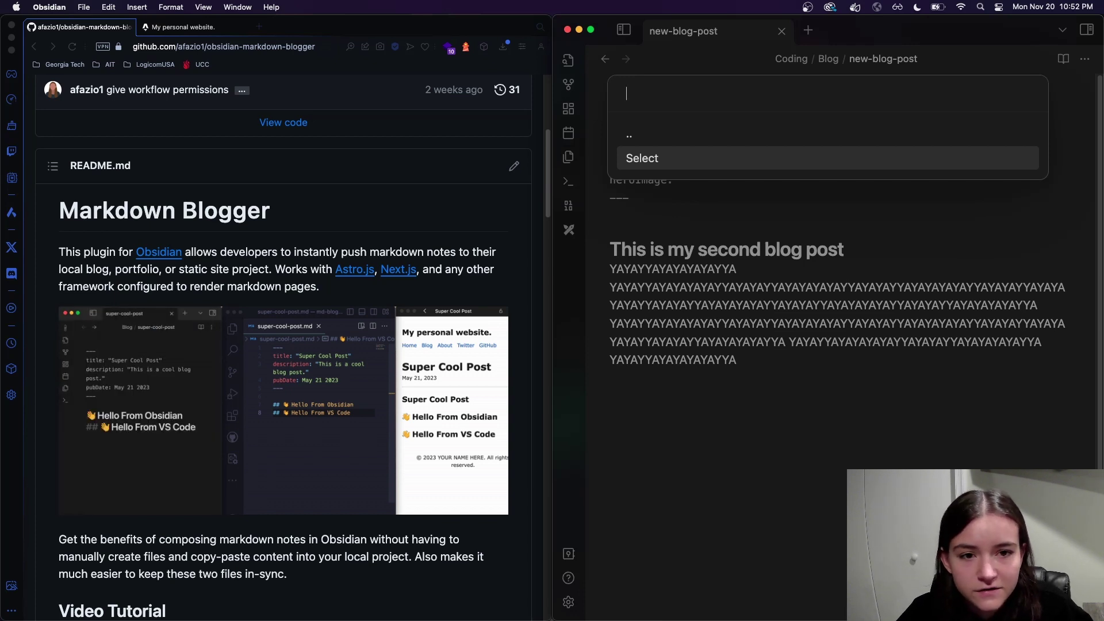
key("Return")
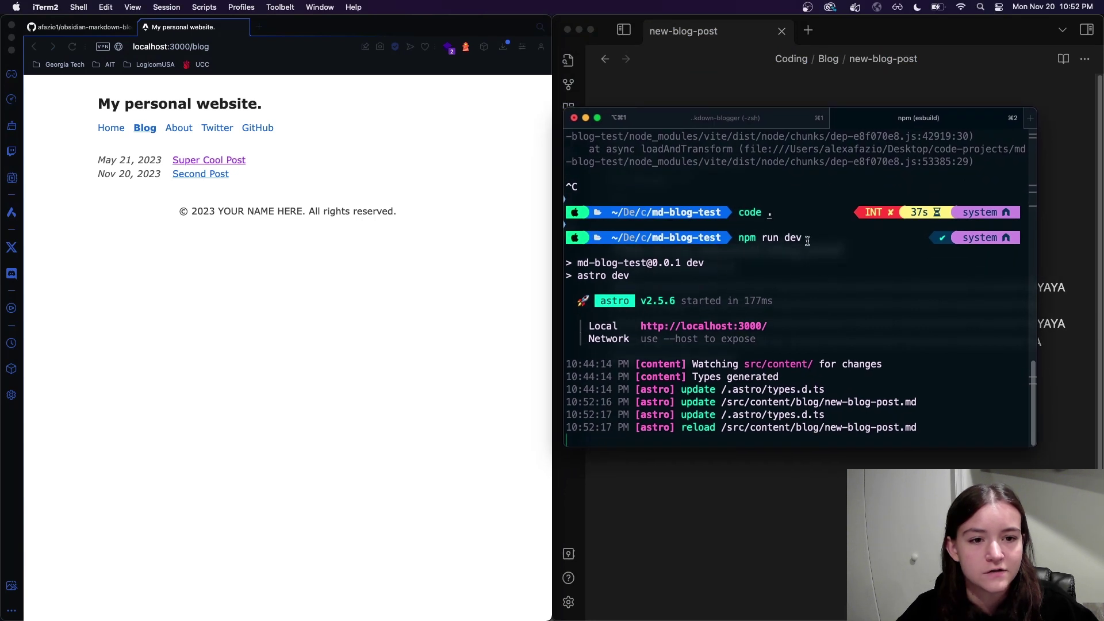
Step: Switch to the local website in the browser and check the Second Post entry from the Blog page
left_click(211, 161)
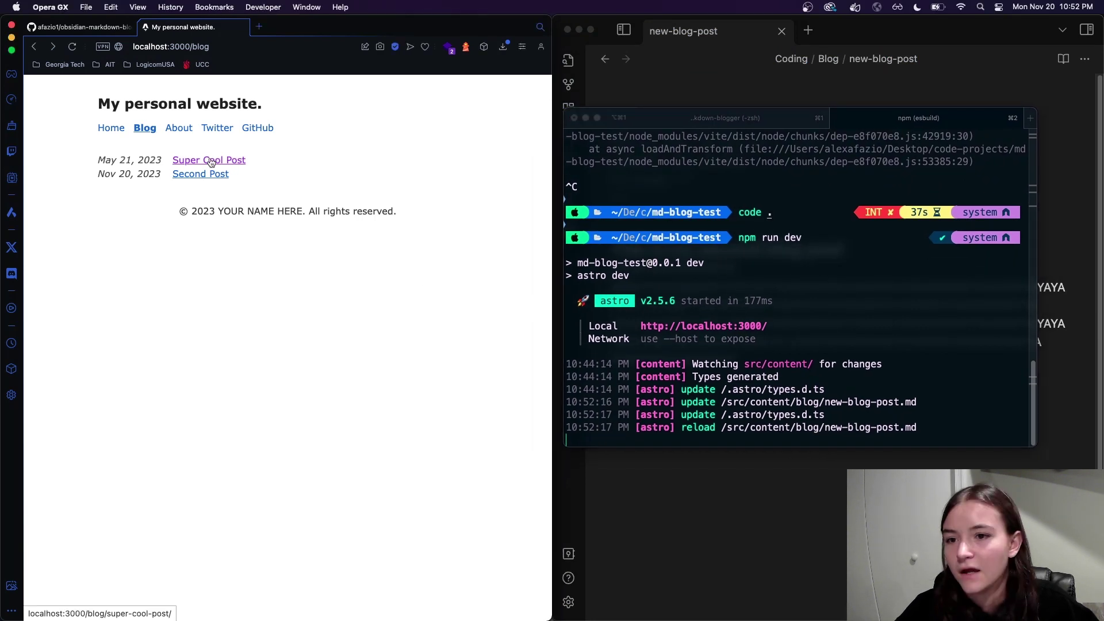
left_click(185, 174)
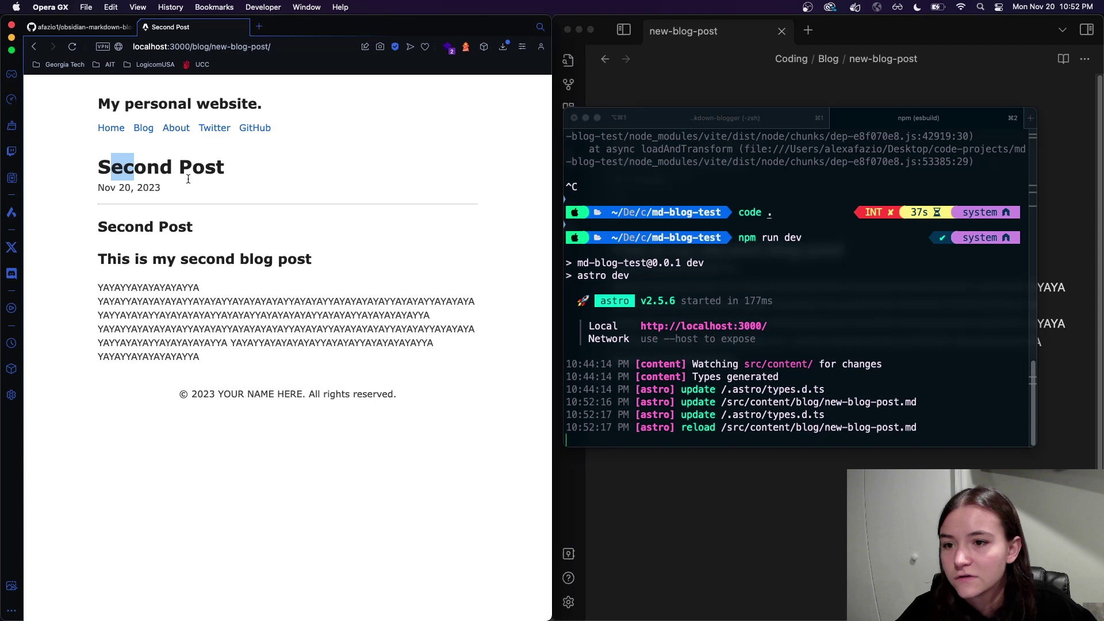
left_click_drag(188, 179, 364, 334)
left_click(487, 328)
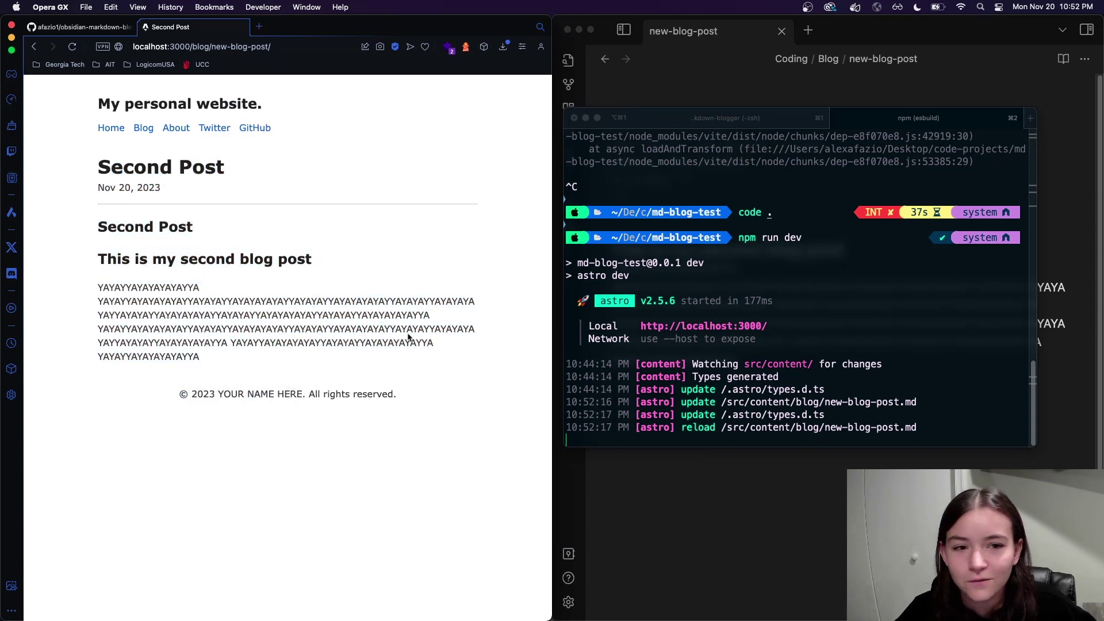
Step: Stop the dev server in the terminal and append a copy of the post's heading and text to new-blog-post.md in VS Code
left_click(626, 362)
key("ctrl+c")
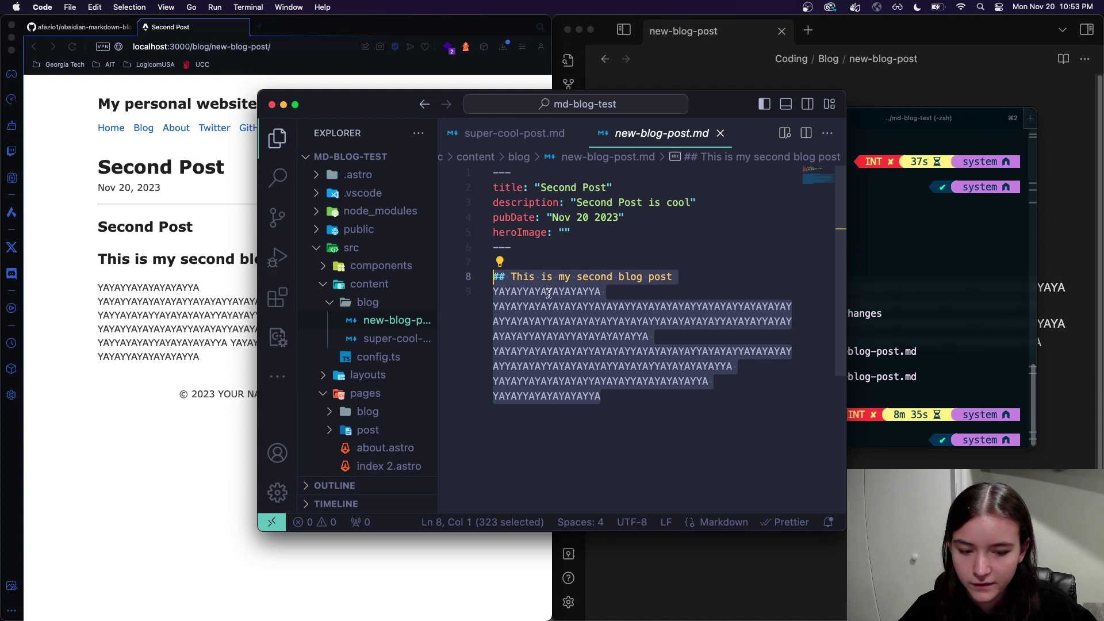
left_click(646, 406)
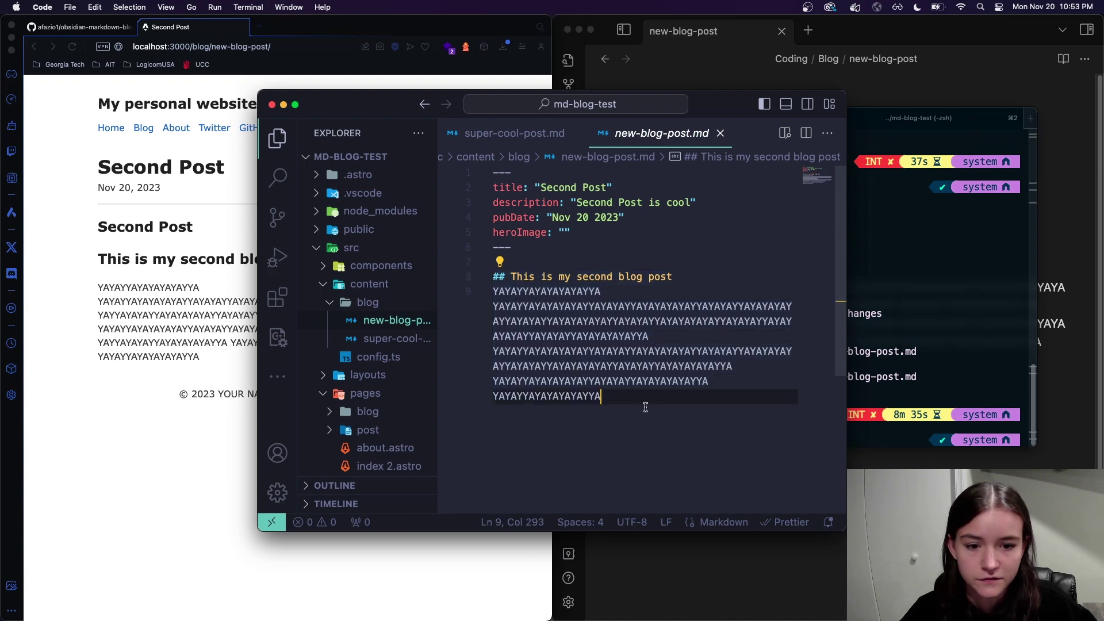
key("Return")
key("Return")
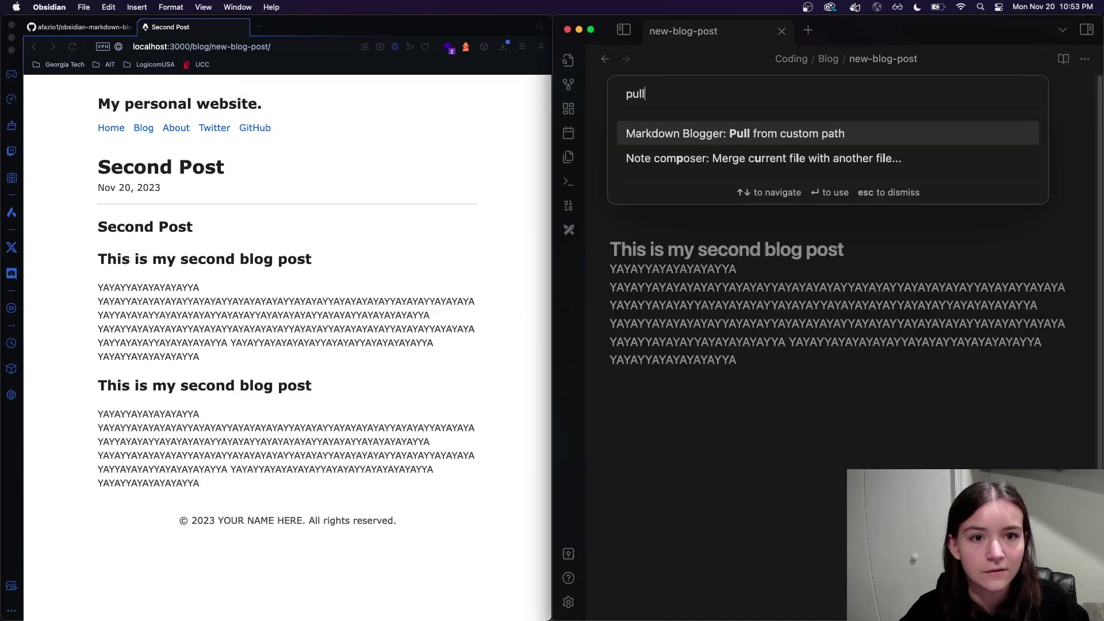
Step: Run Markdown Blogger's Pull from custom path in Obsidian and browse through Desktop/code-projects to md-blog-test/src/content/blog
key("Return")
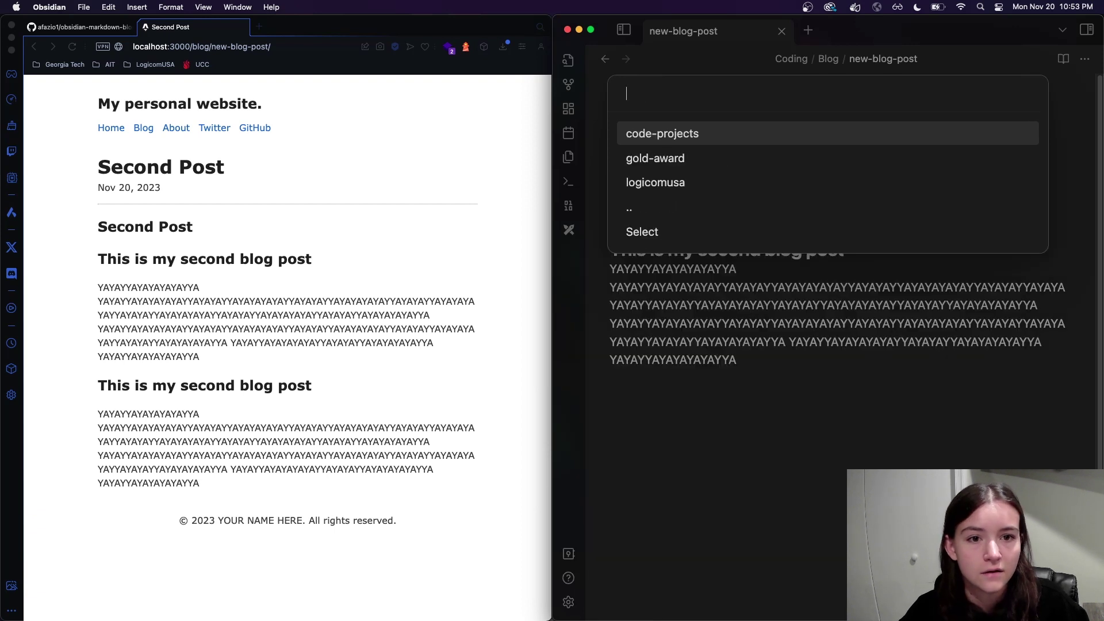
key("Return")
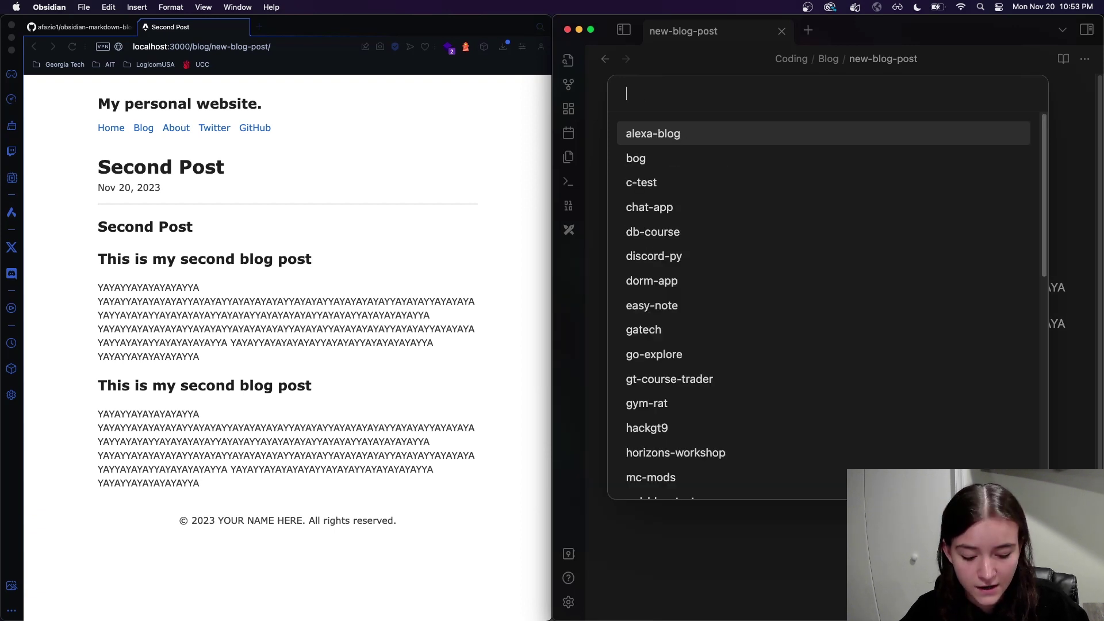
type("sr")
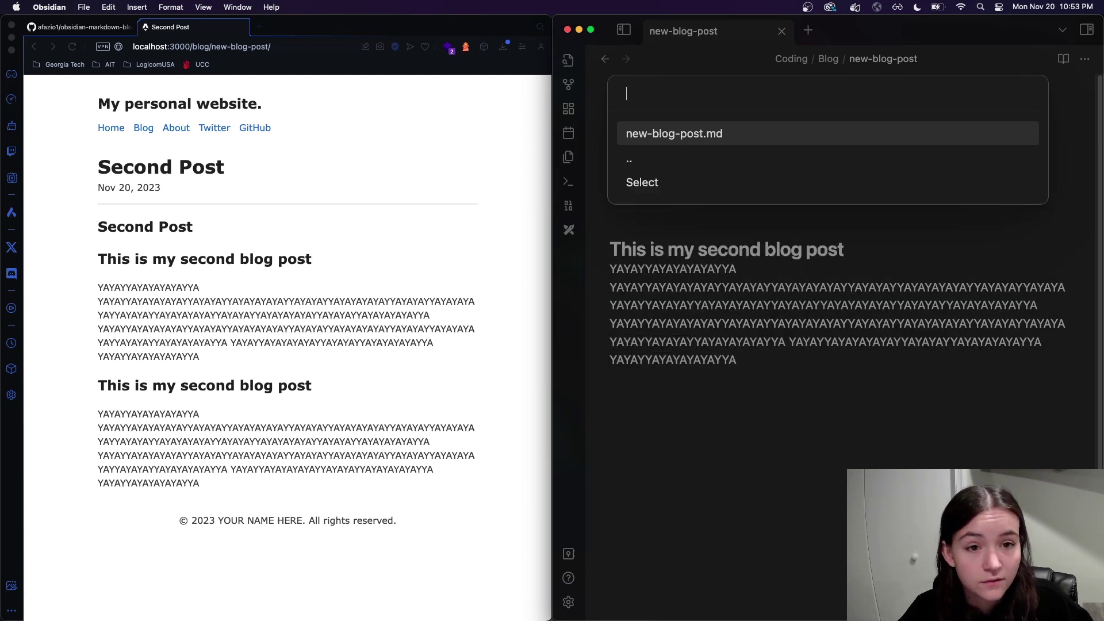
Step: Choose new-blog-post.md in the blog folder as the source and pull it into the open note
key("Down")
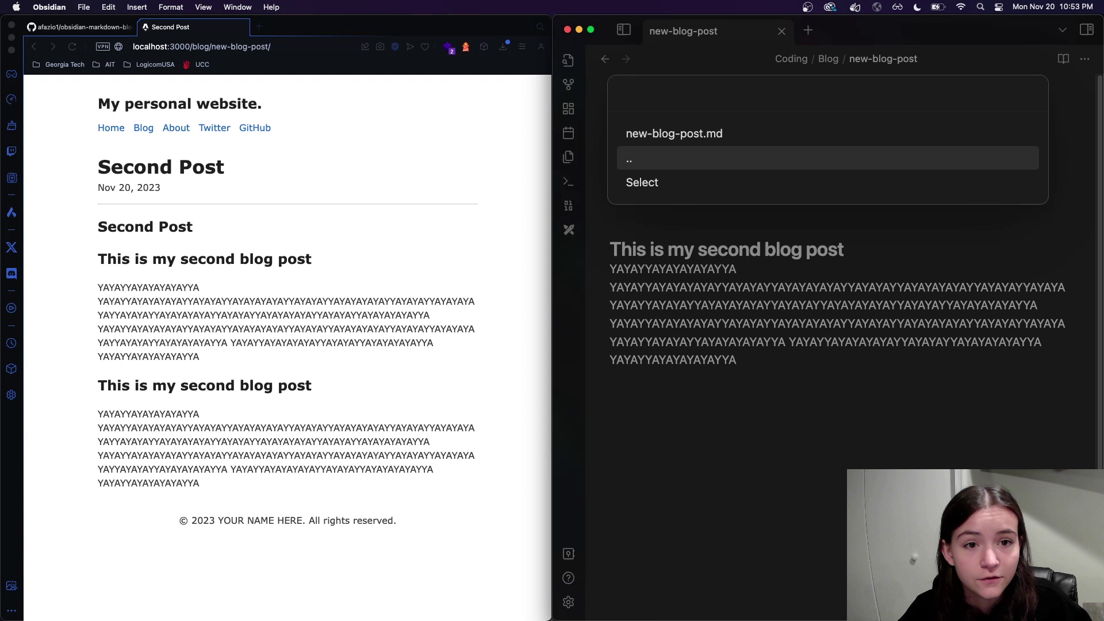
key("Down")
key("Down")
key("Down")
key("Down")
key("Up")
key("Up")
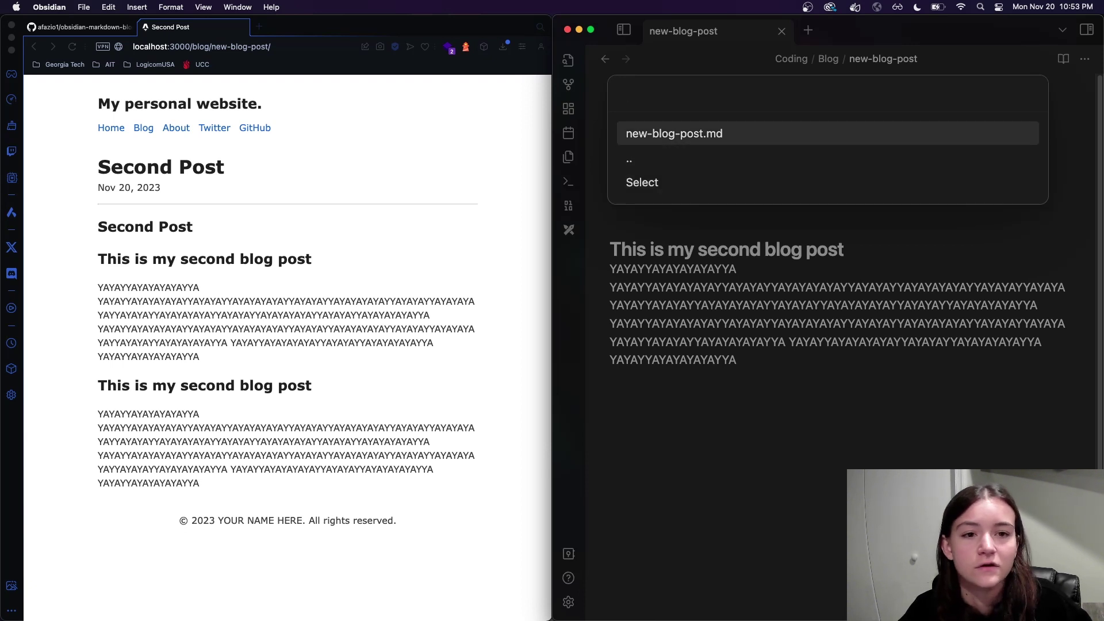
key("Down")
key("Up")
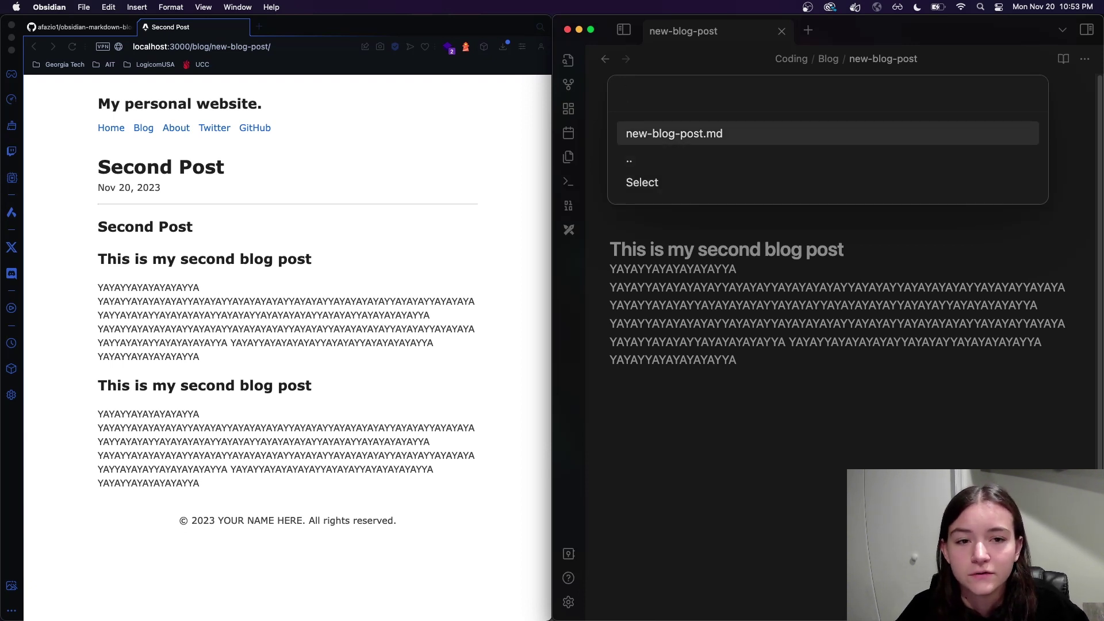
key("Down")
key("Down")
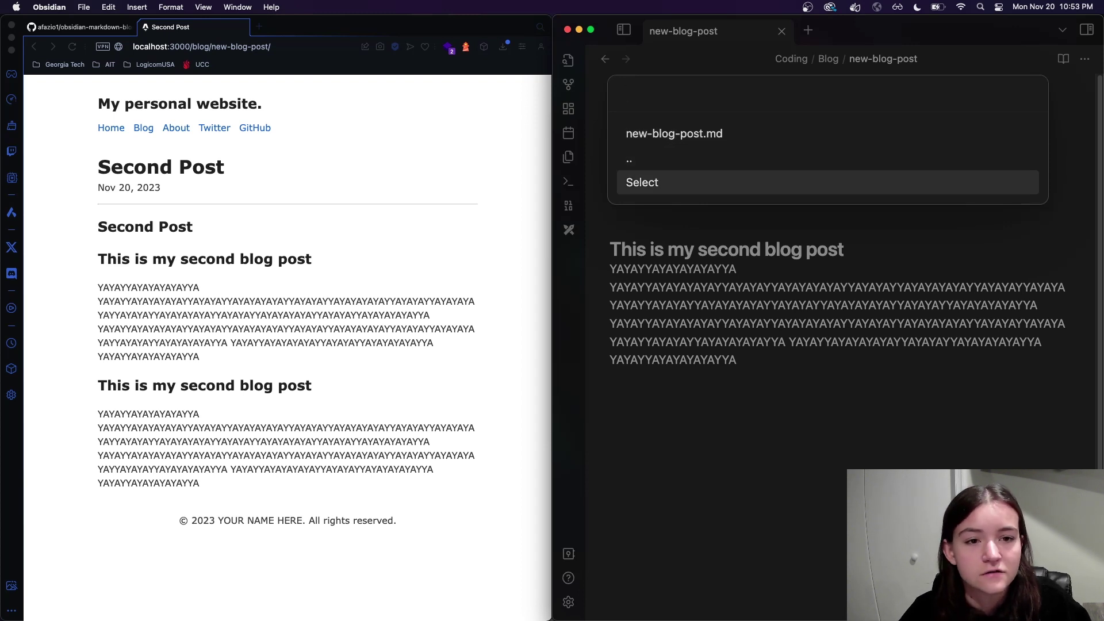
key("Up")
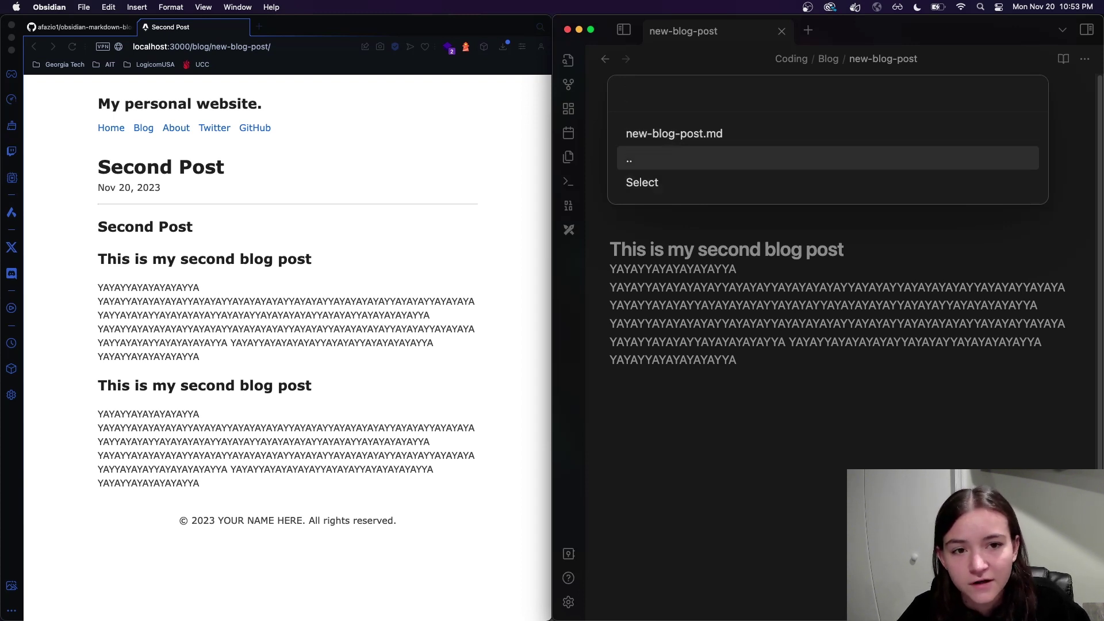
key("Up")
key("Down")
key("Down")
key("Up")
key("Up")
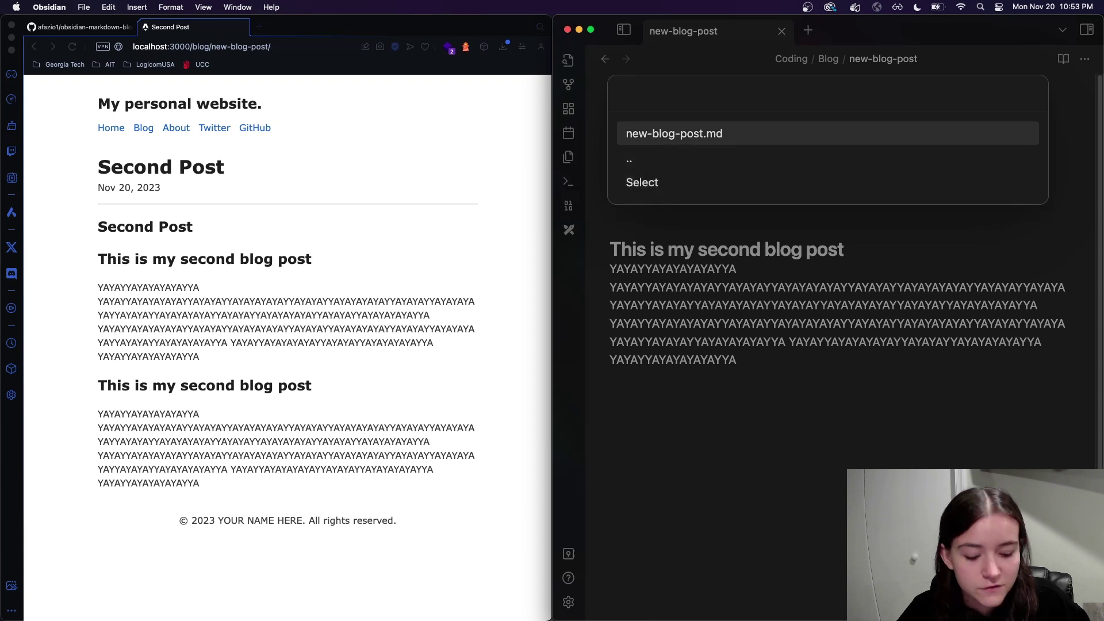
key("Return")
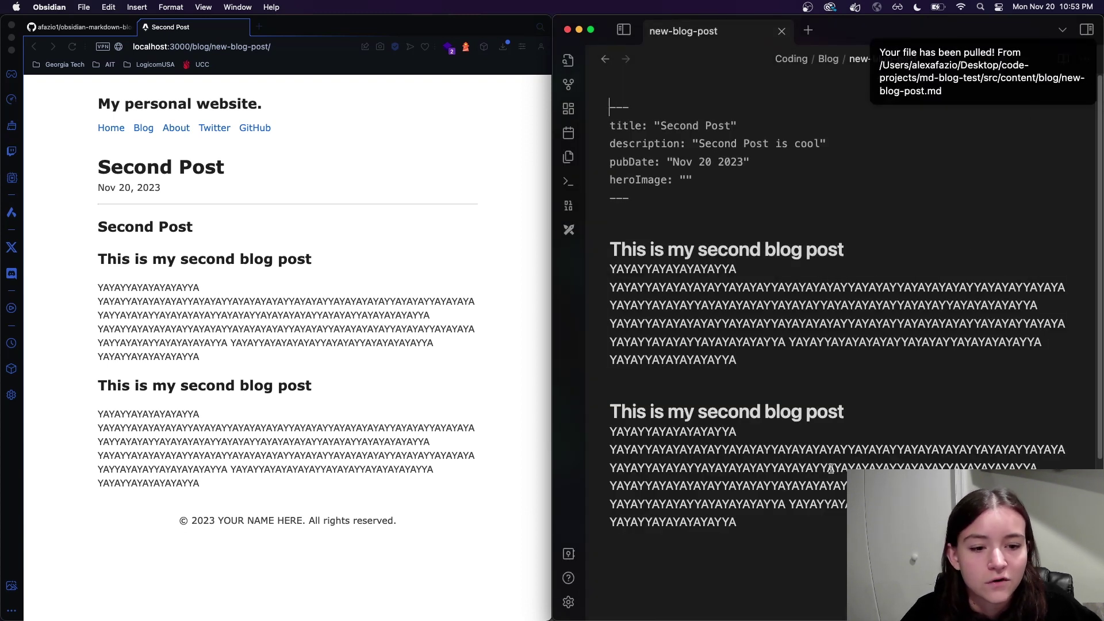
Step: Check the pulled content of the new-blog-post note, including its repeated heading and text
key("super+a")
left_click(787, 323)
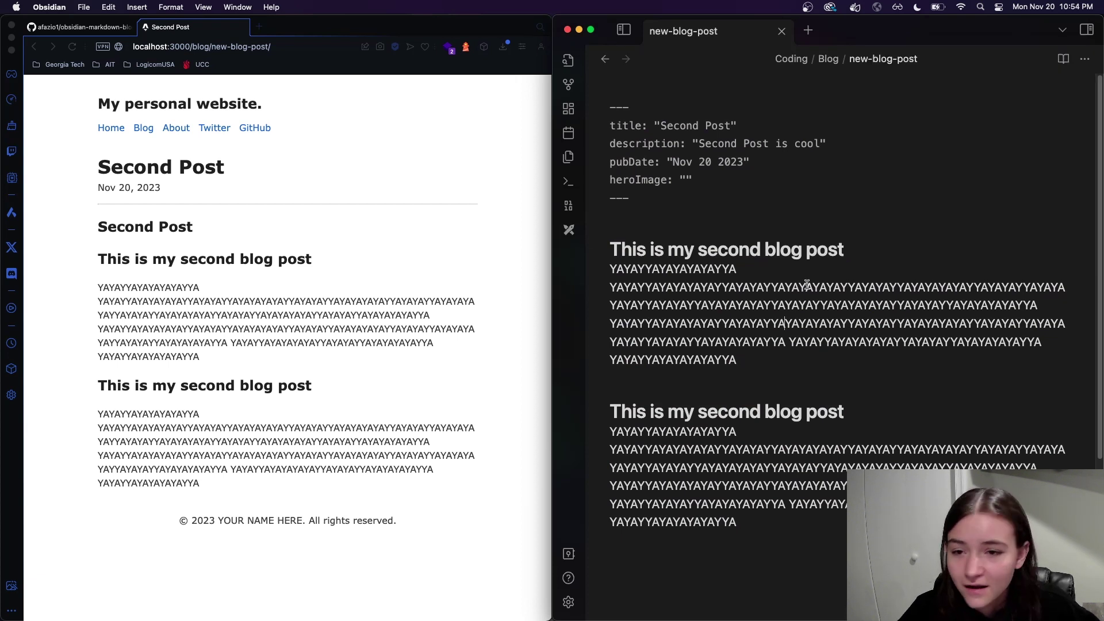
left_click(808, 250)
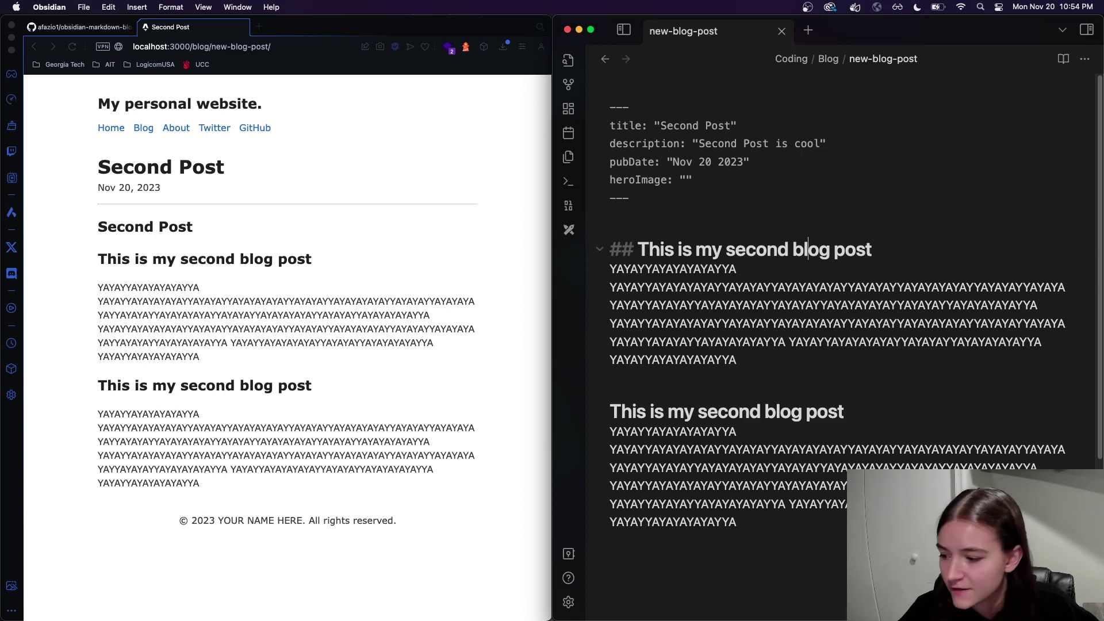
Step: Switch to the obsidian-markdown-blogger project in VS Code and look over the MarkdownBloggerSettingTab class in main.ts
key("super+Tab")
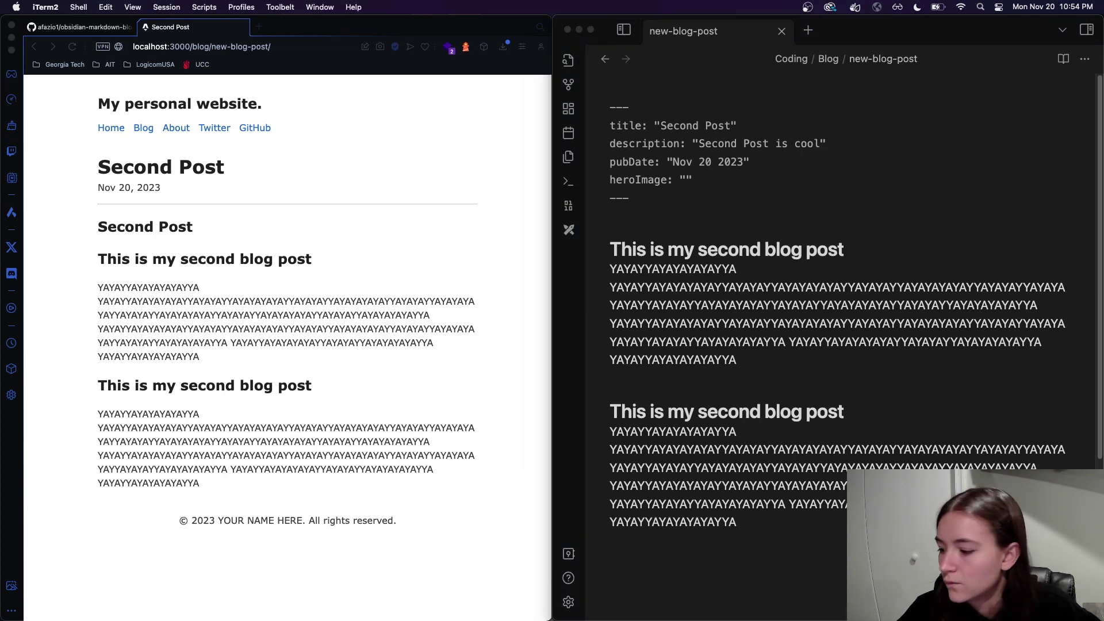
key("ctrl+Right")
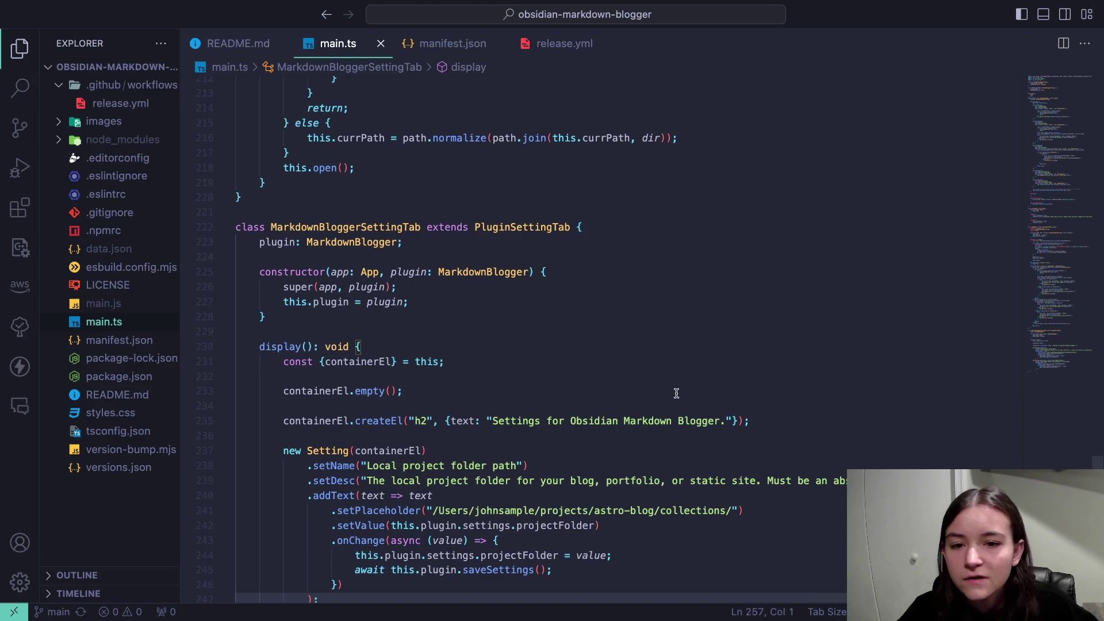
scroll(479, 266, "down", 11)
scroll(486, 282, "down", 5)
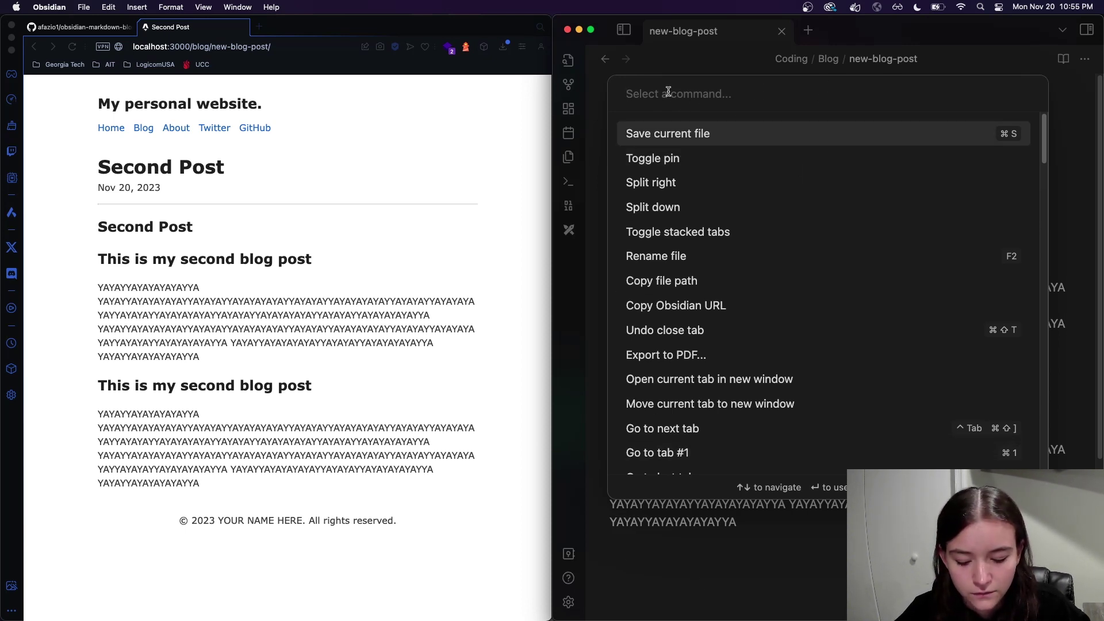
Step: Run the template command in Obsidian to view its picker of available templates
type("template")
key("Return")
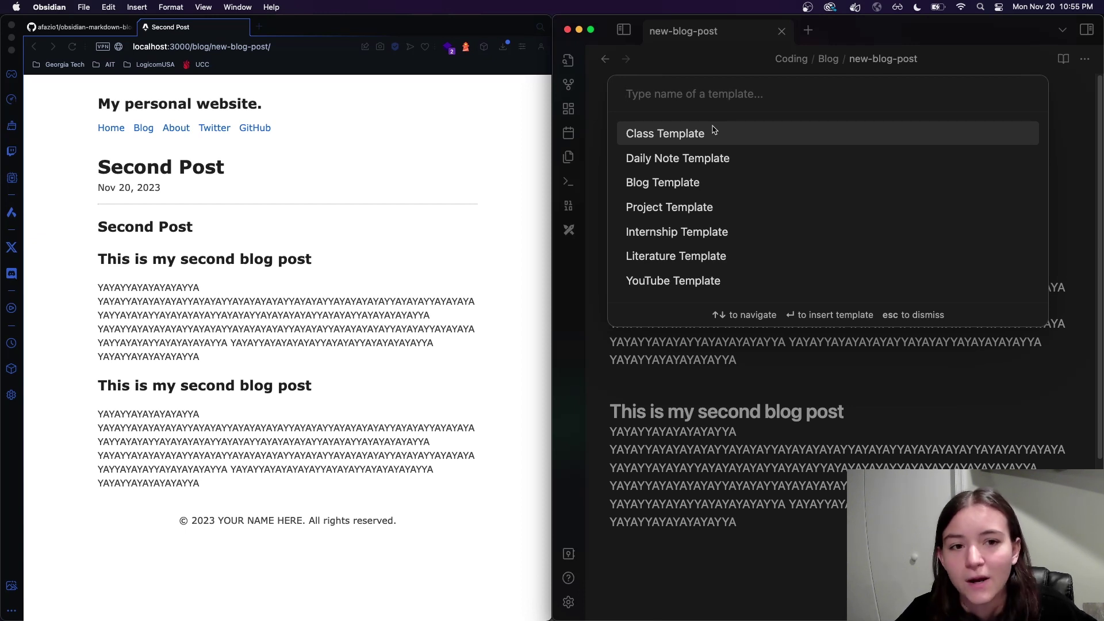
type("l")
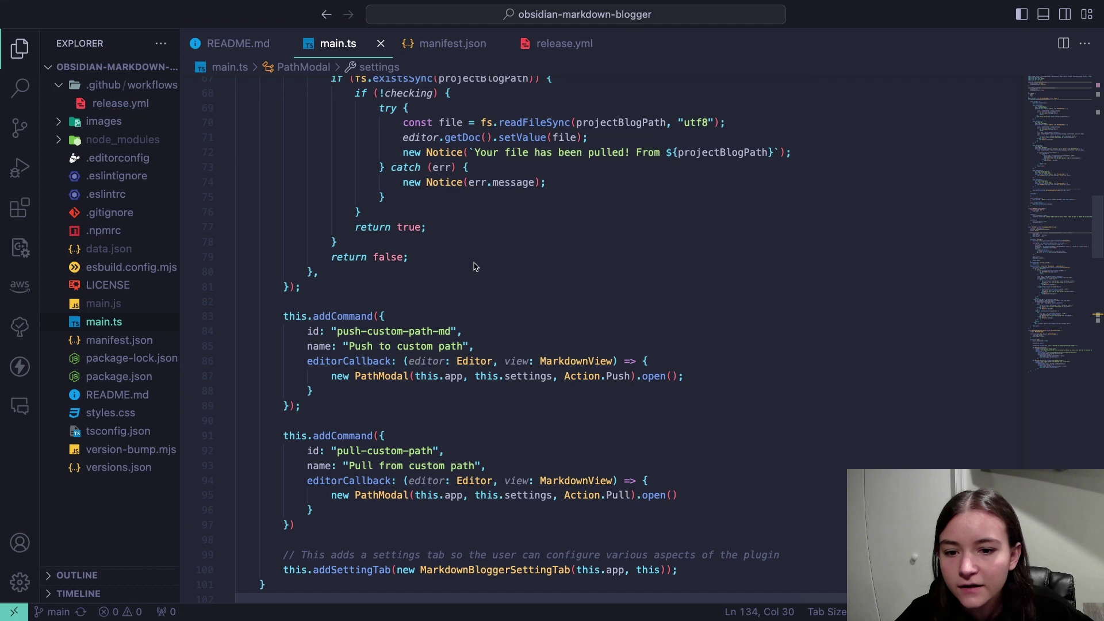
Step: Return to main.ts in VS Code and examine the Push to custom path command, highlighting its PathModal call
scroll(315, 177, "up", 5)
left_click(315, 173)
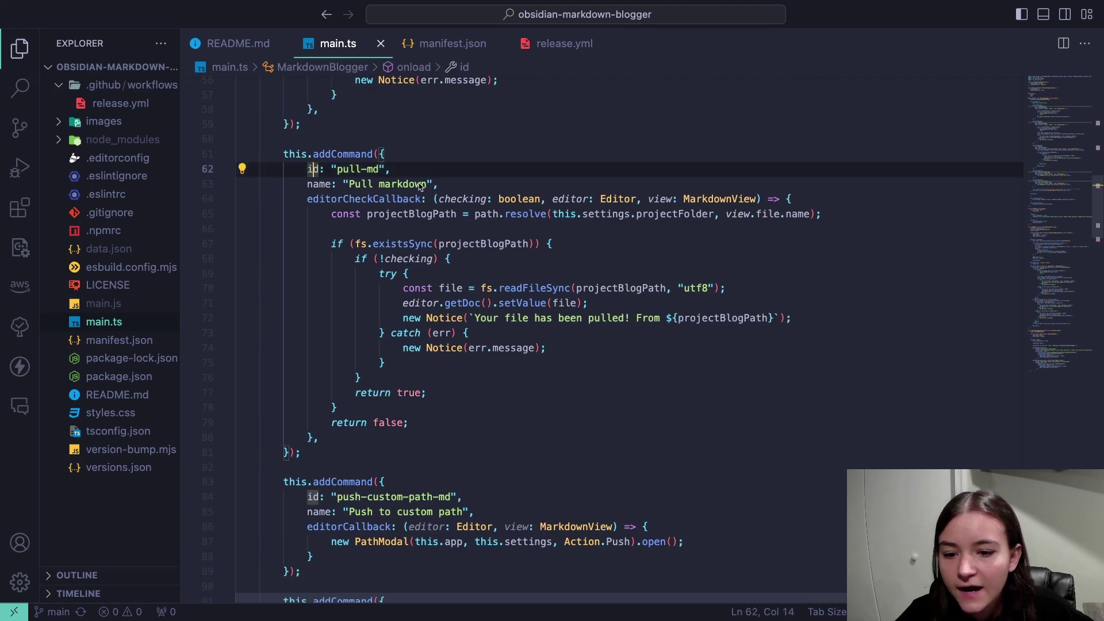
scroll(322, 259, "down", 7)
left_click(329, 351)
left_click_drag(318, 359, 282, 151)
left_click(494, 210)
left_click(380, 213)
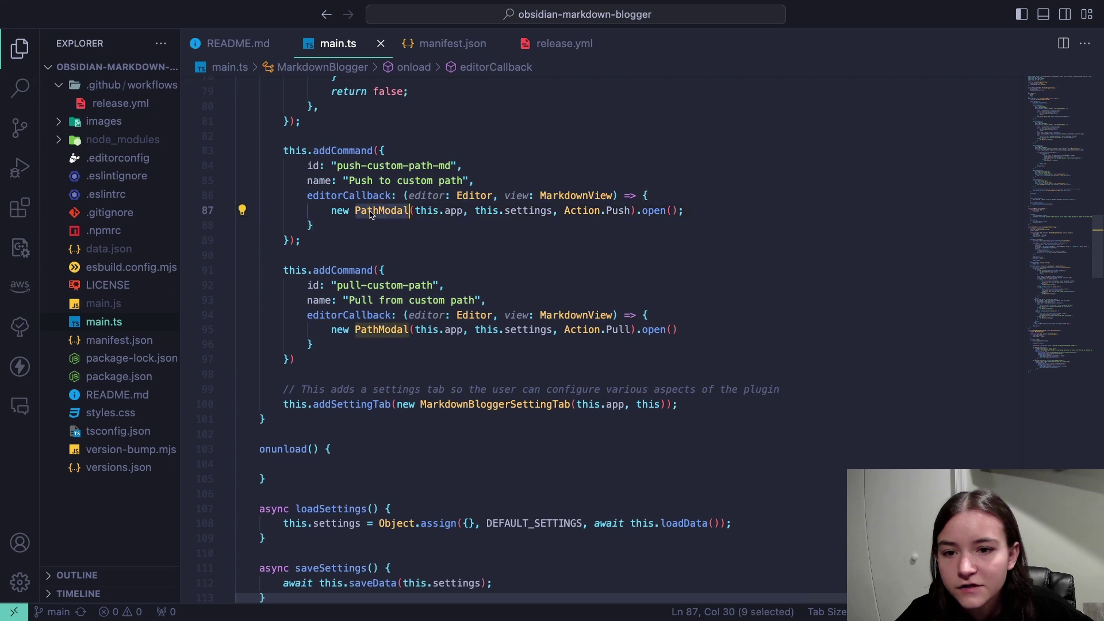
left_click_drag(332, 210, 716, 214)
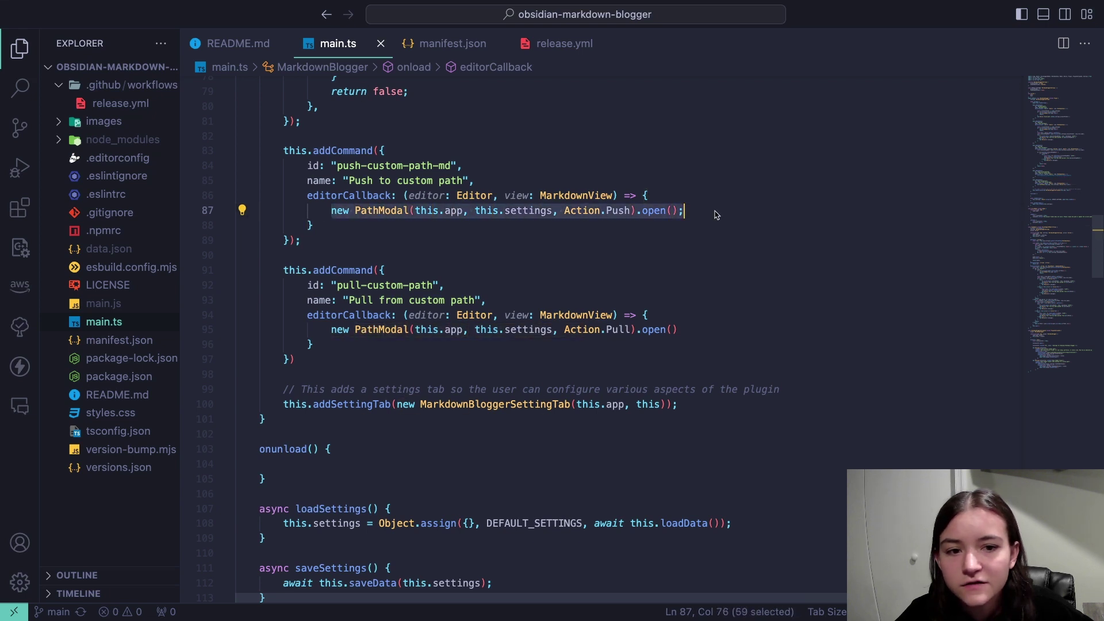
double_click(383, 212)
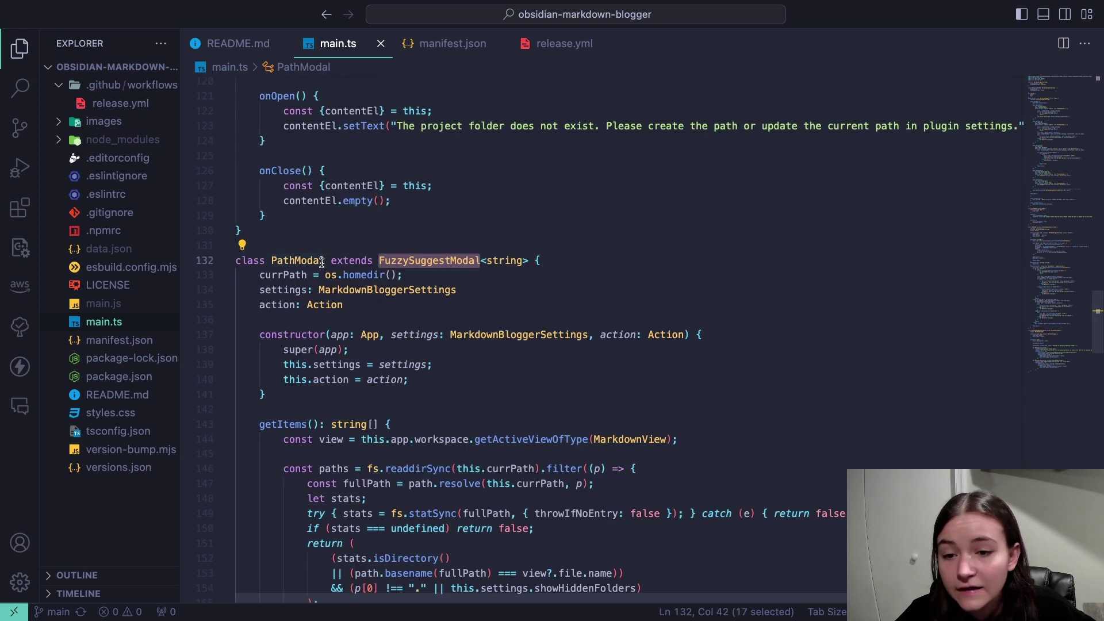
Step: Find the PathModal class definition in main.ts and highlight the FuzzySuggestModal class it extends
mouse_move(448, 260)
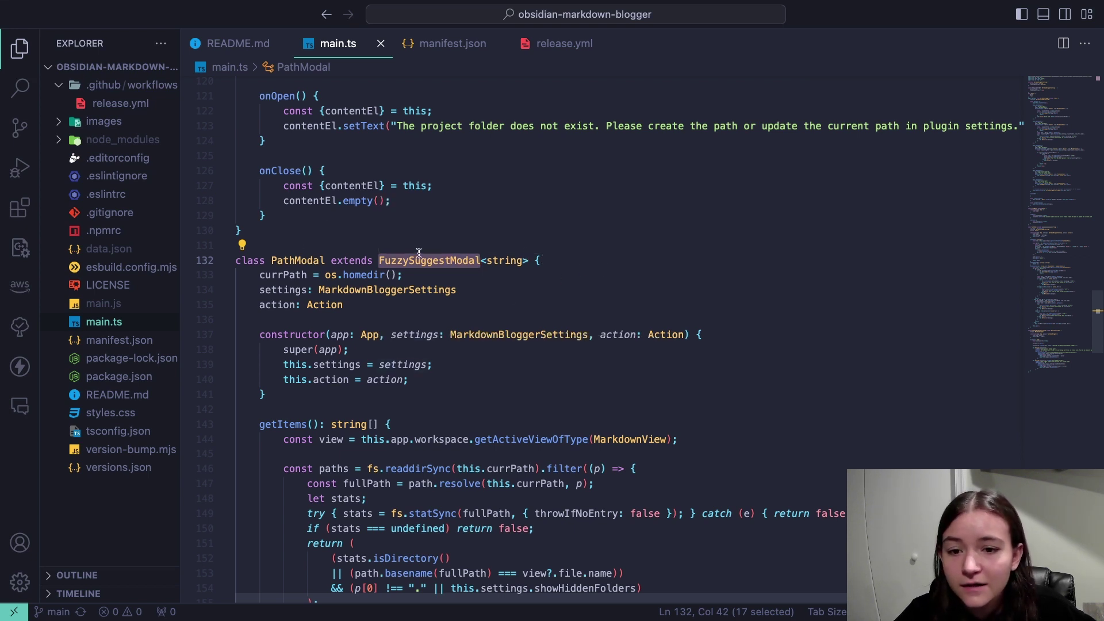
left_click(392, 268)
left_click(429, 262)
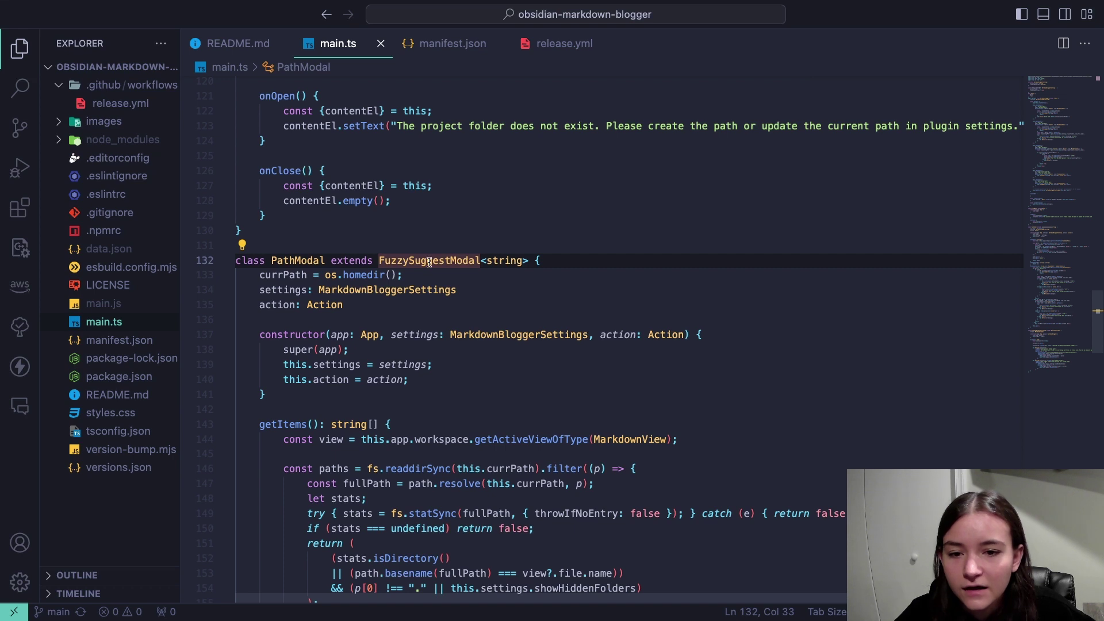
double_click(429, 262)
mouse_move(429, 262)
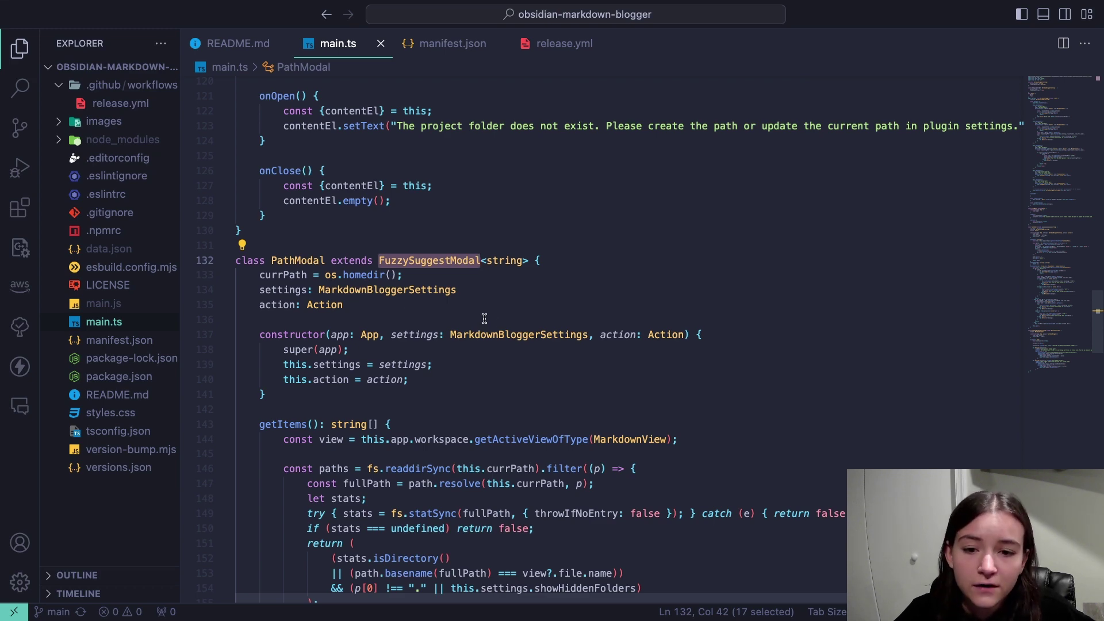
Step: Examine the path filter in PathModal's getItems method and highlight the showHiddenFolders setting
scroll(398, 308, "down", 5)
double_click(460, 235)
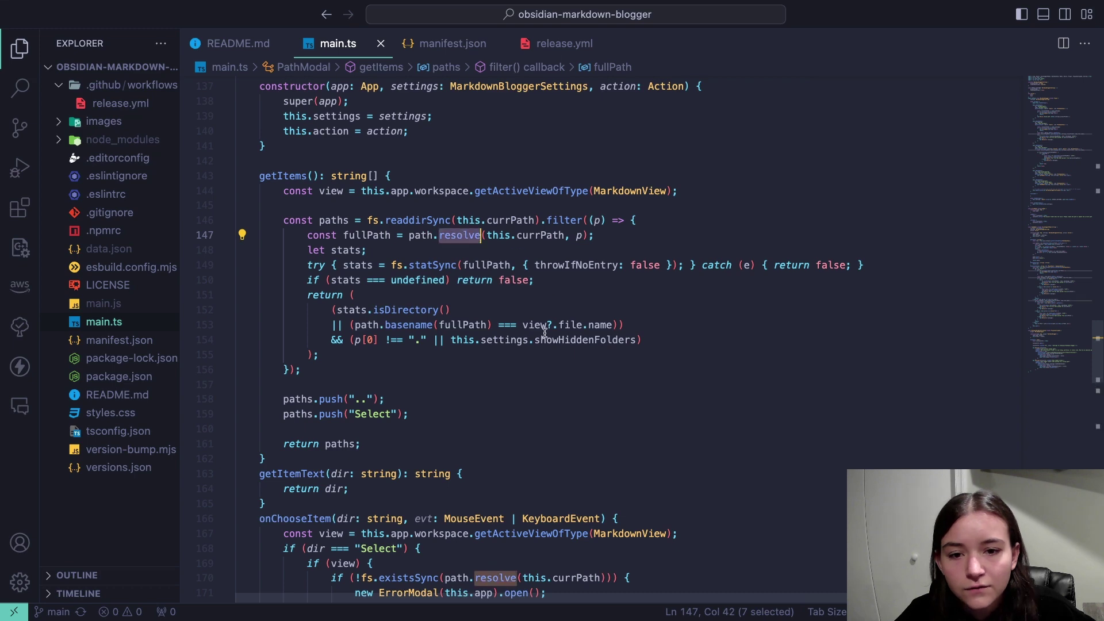
scroll(690, 286, "down", 3)
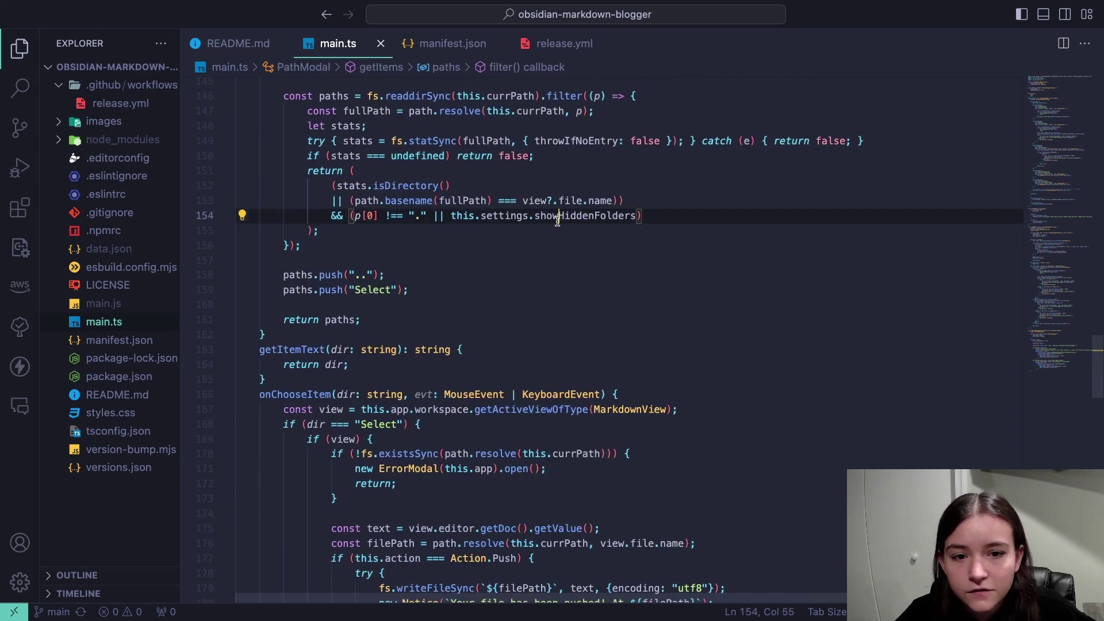
double_click(585, 215)
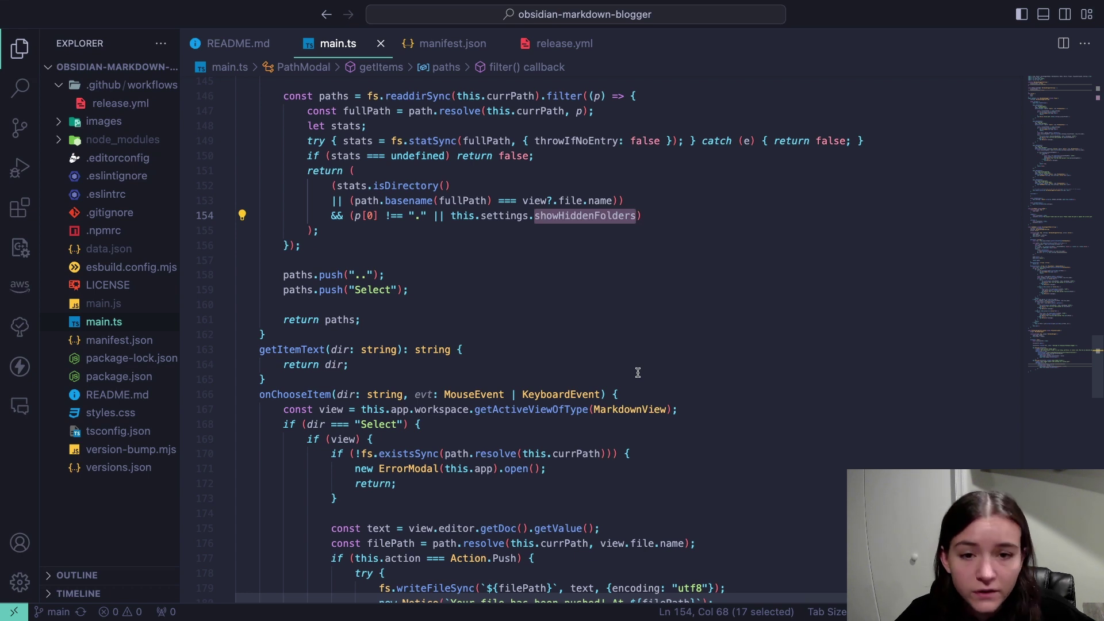
Step: Highlight the two paths.push lines in getItems that add the ".." and "Select" entries
left_click(286, 274)
left_click_drag(287, 274, 477, 289)
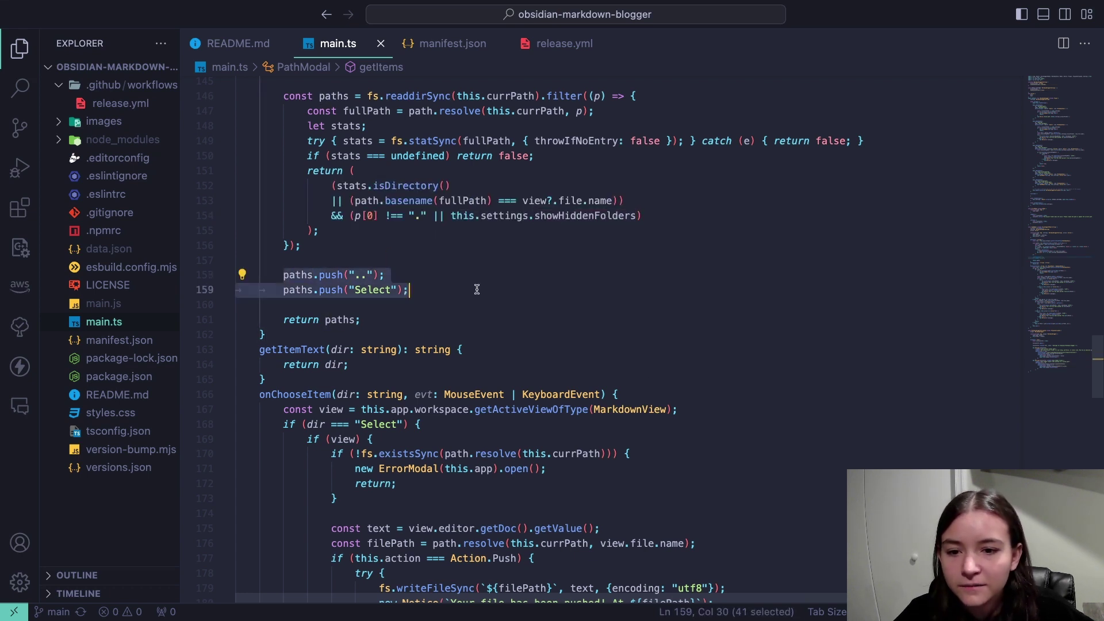
double_click(370, 291)
double_click(363, 275)
left_click(406, 291)
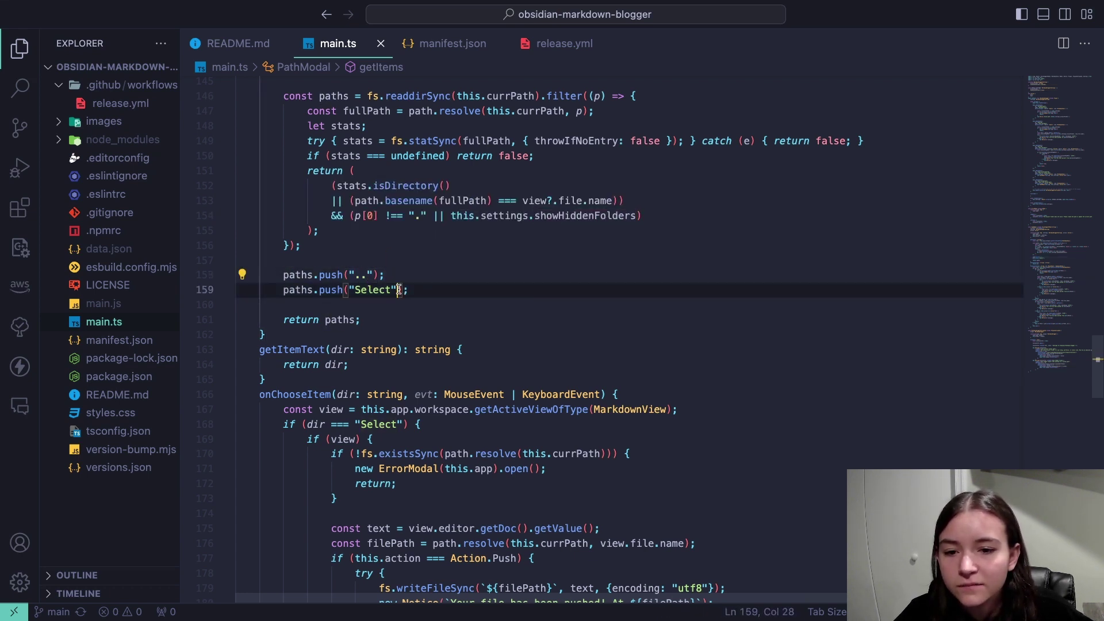
double_click(354, 290)
double_click(361, 276)
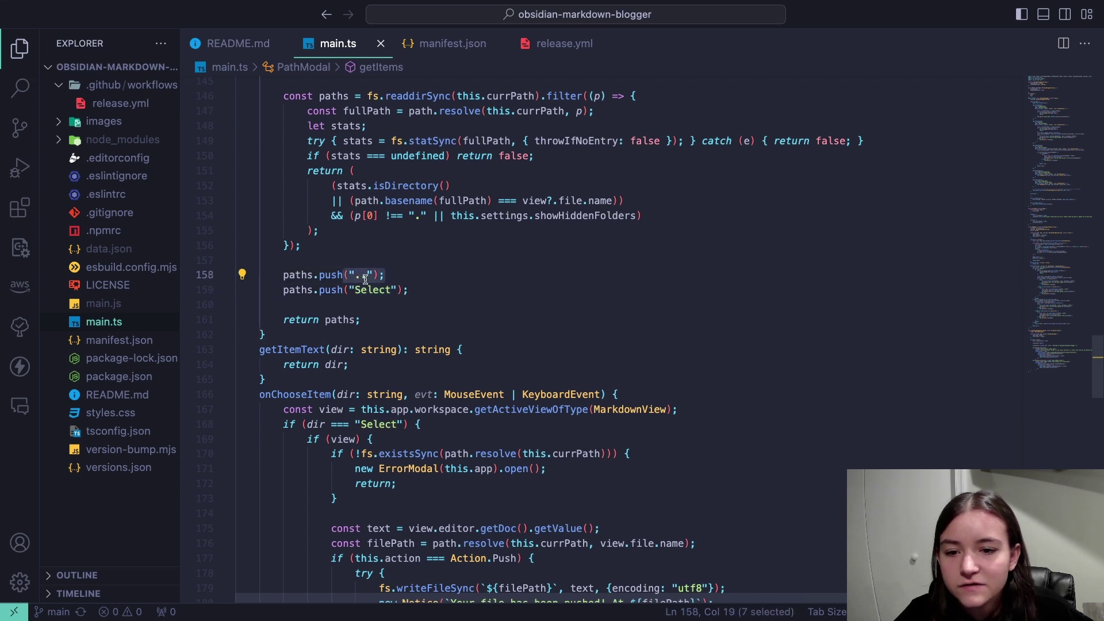
left_click(361, 276)
double_click(361, 276)
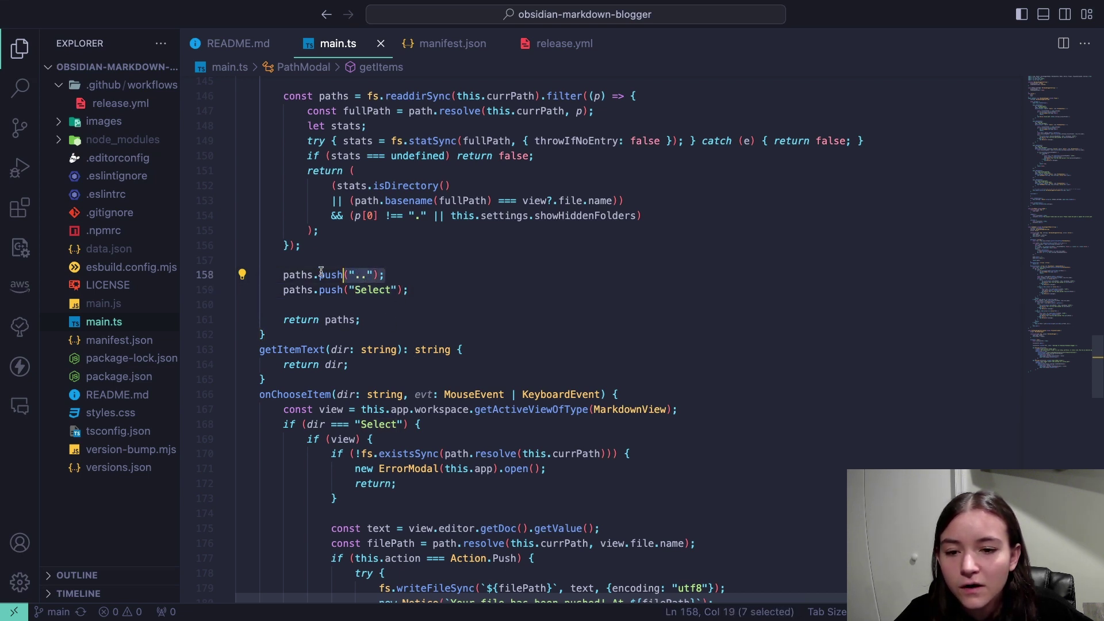
left_click(352, 289)
left_click(461, 304)
Step: Examine the push and pull handling in onChooseItem, highlighting the file-name branch and the closing this.open() call
scroll(464, 335, "down", 5)
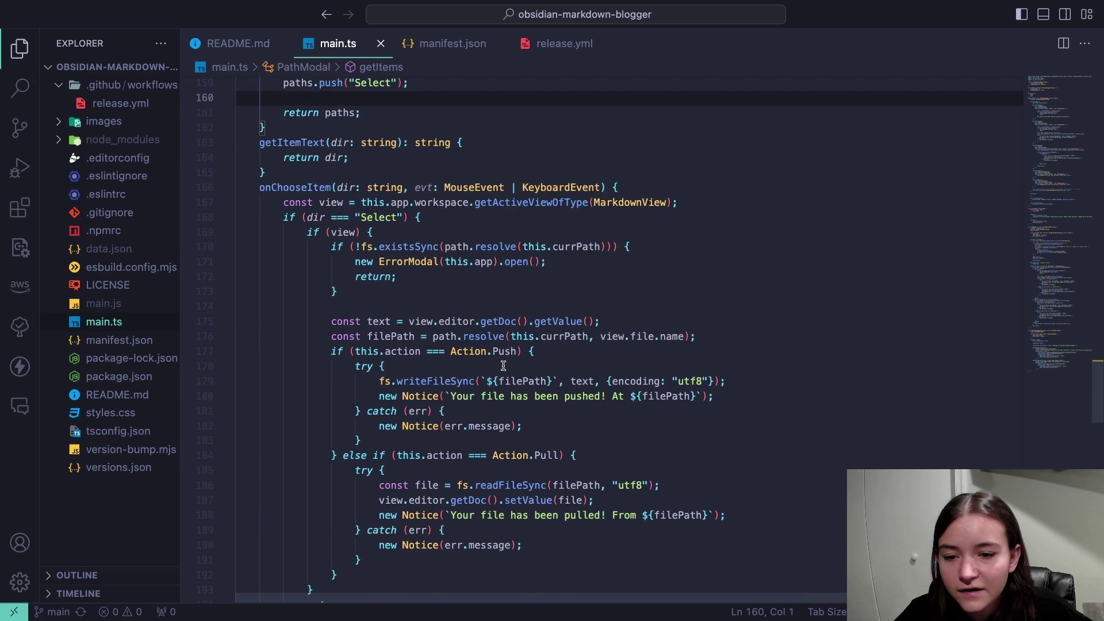
left_click(267, 145)
scroll(480, 218, "down", 6)
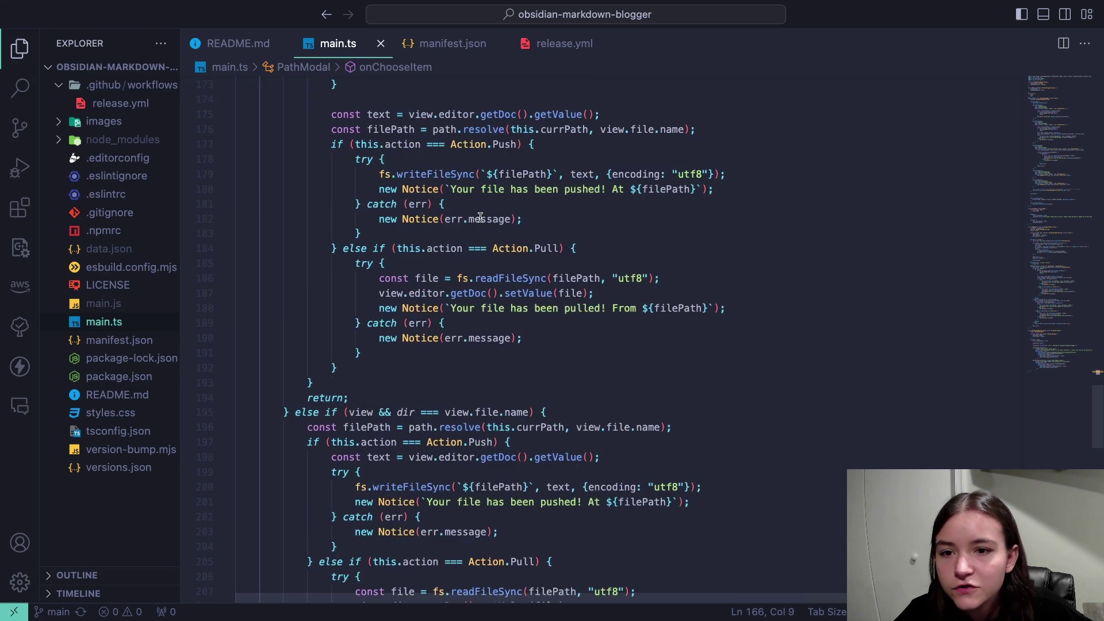
scroll(481, 218, "down", 4)
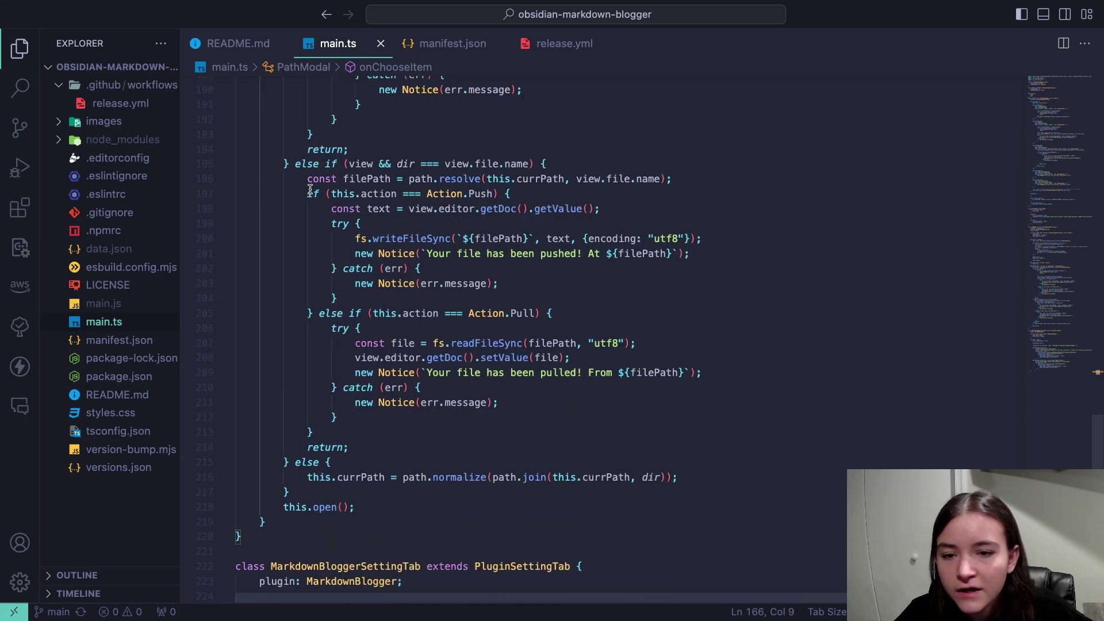
left_click_drag(311, 185, 510, 440)
left_click(509, 440)
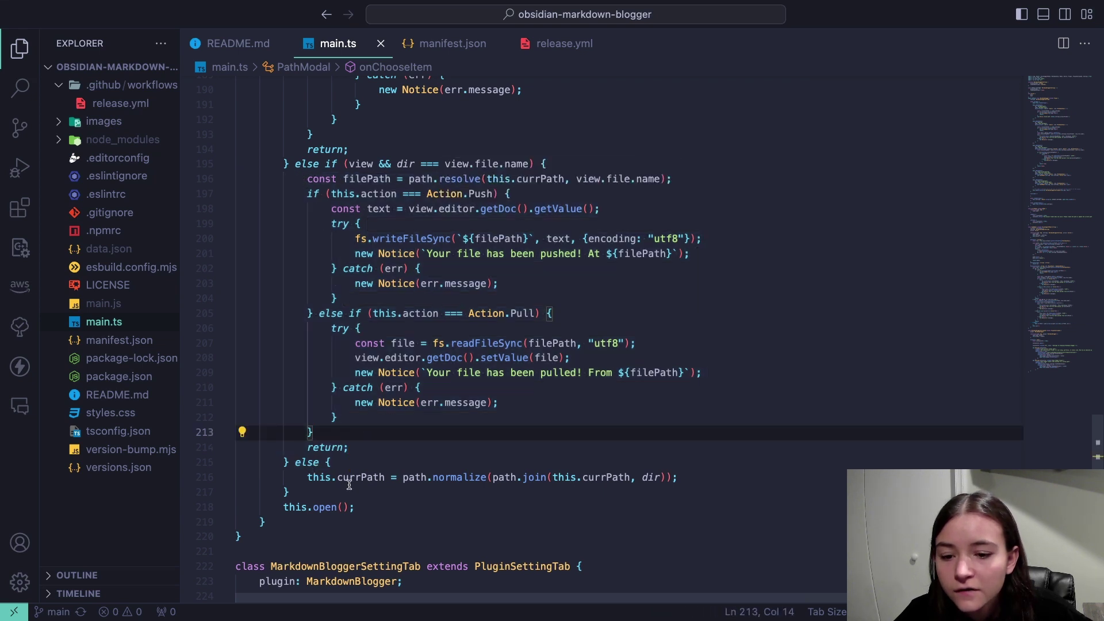
left_click_drag(280, 508, 410, 513)
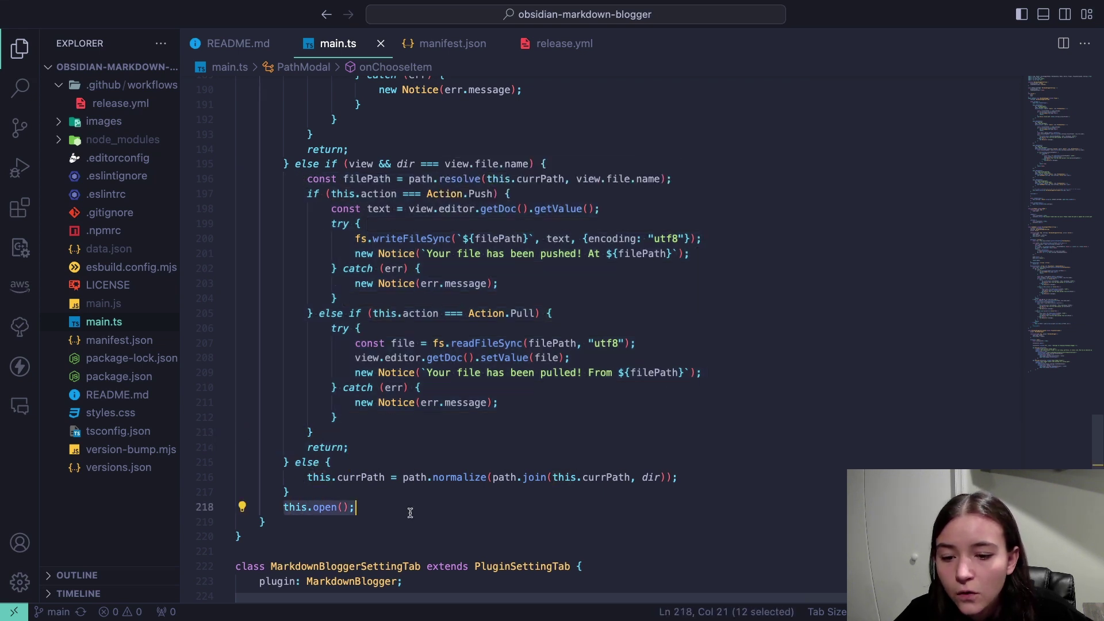
left_click(409, 510)
Step: Skim main.ts from PathModal's getItems method to the Show hidden folders setting and back up
scroll(506, 287, "up", 8)
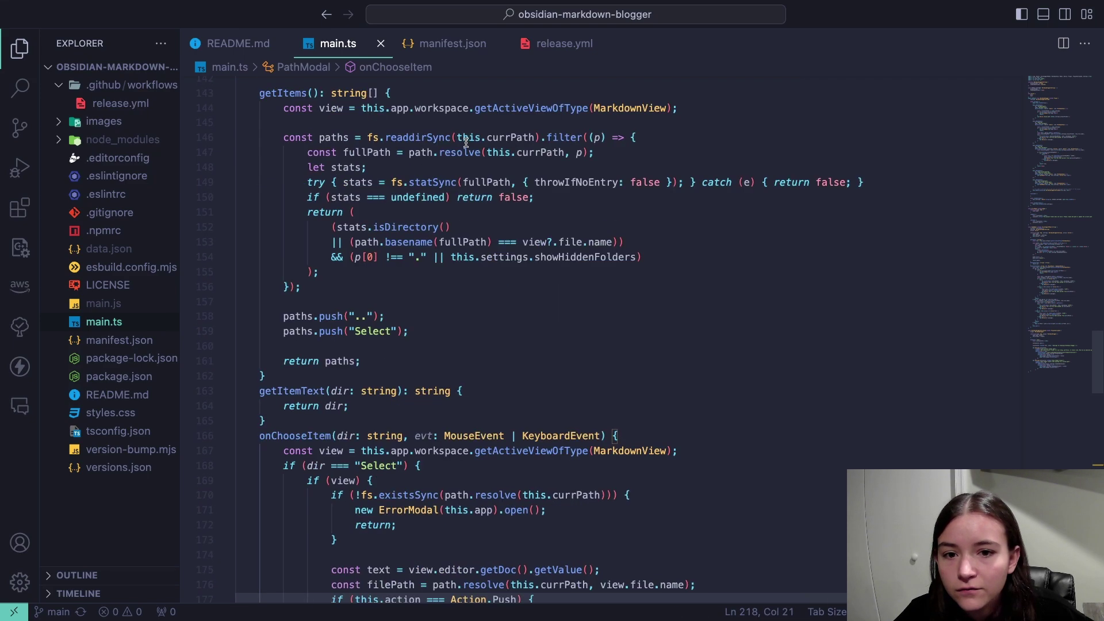
scroll(517, 185, "down", 14)
scroll(519, 190, "down", 13)
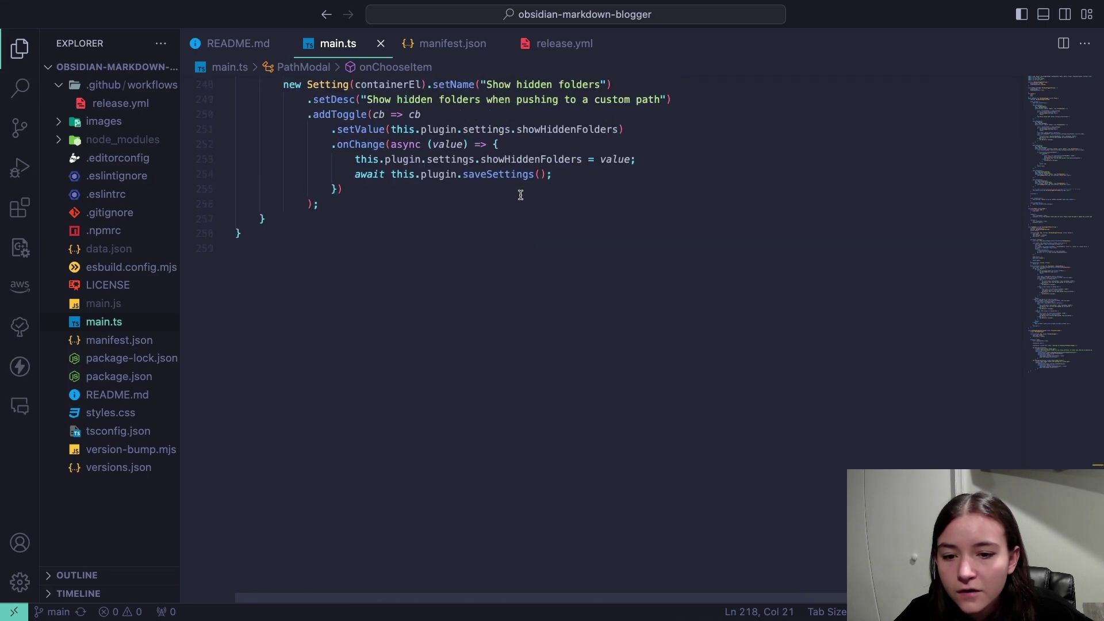
scroll(522, 194, "up", 5)
scroll(475, 244, "up", 20)
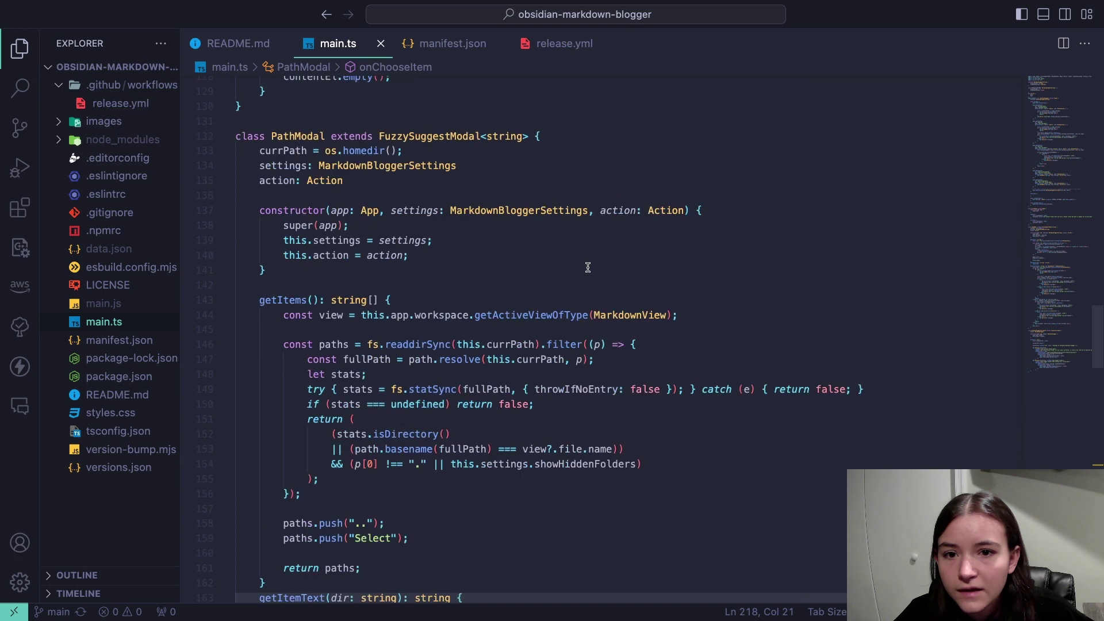
scroll(436, 260, "up", 20)
scroll(435, 260, "up", 15)
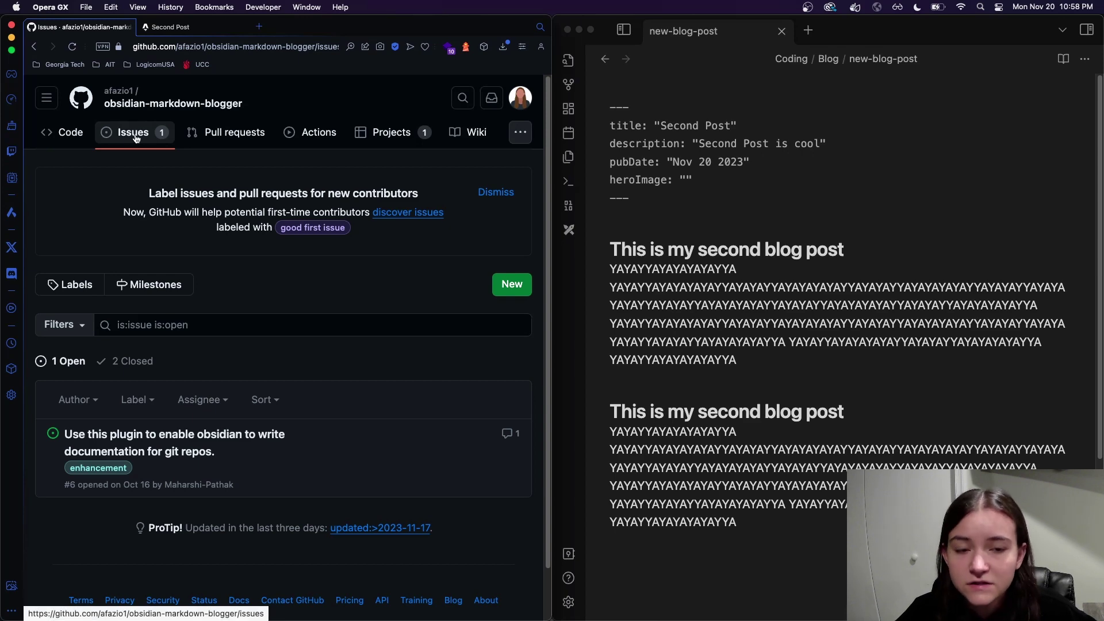
Step: View the Projects page of the plugin's GitHub repository in the browser, reopen its Code page, and return to the Obsidian note
left_click(371, 144)
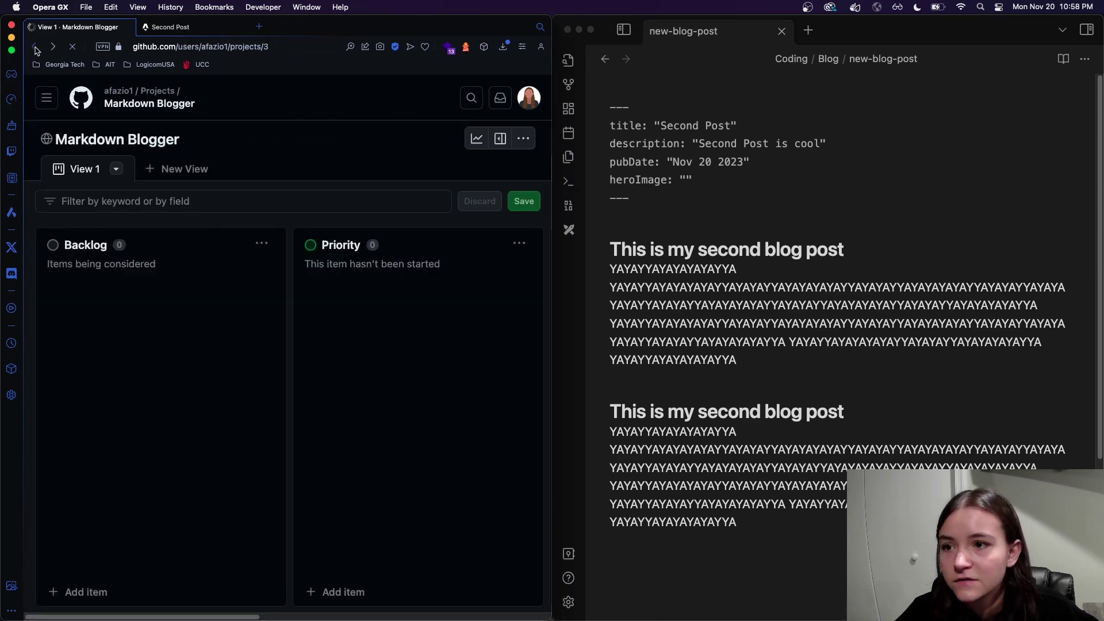
left_click(34, 47)
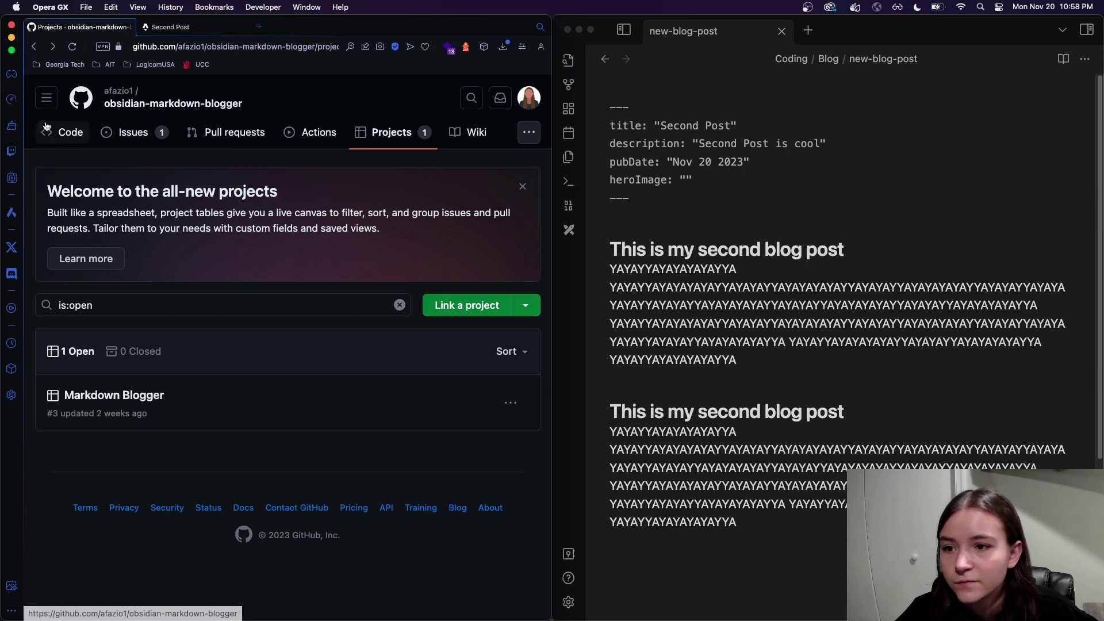
left_click(62, 133)
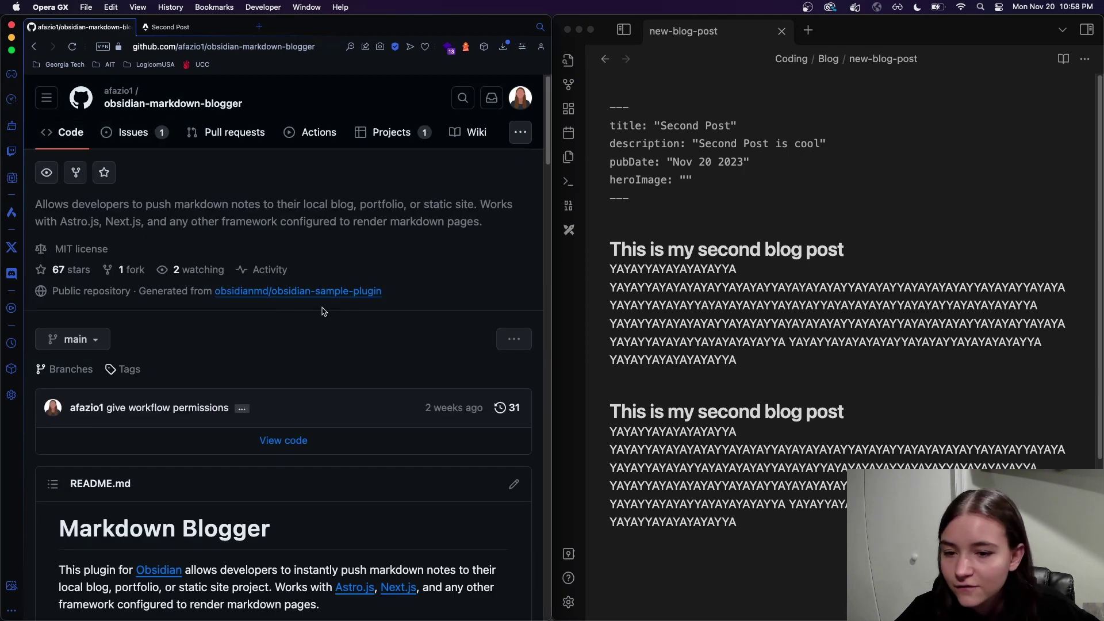
scroll(321, 313, "down", 3)
scroll(334, 319, "up", 3)
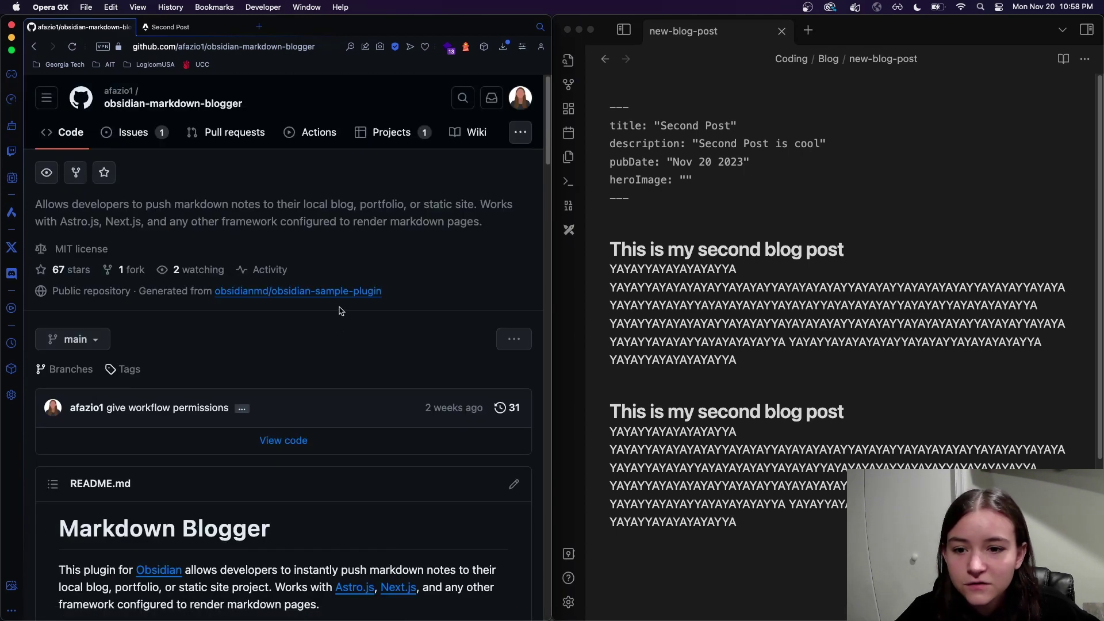
left_click(755, 299)
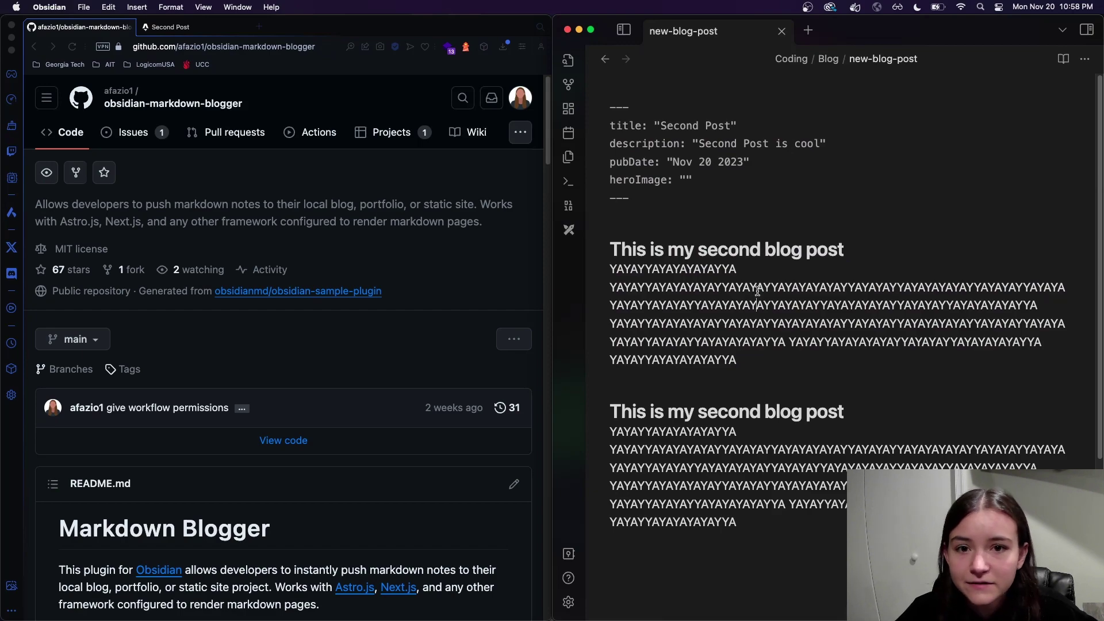